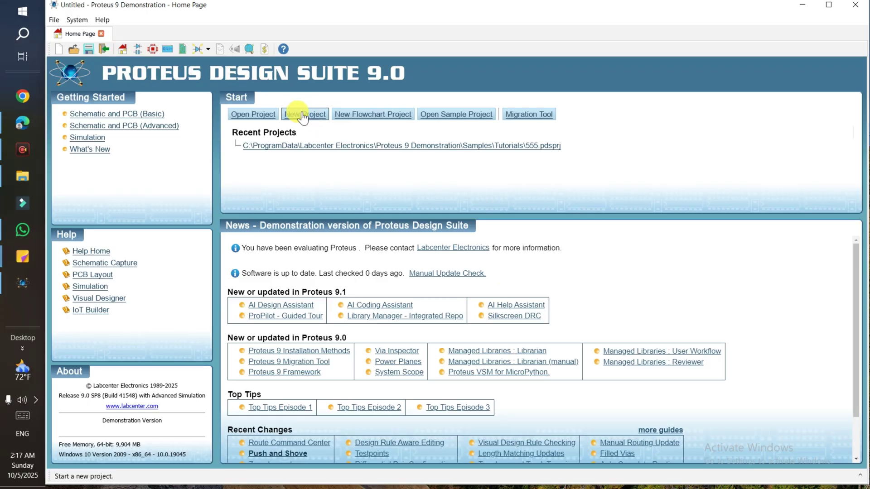
# Start a new project with the file name New Project.pdsprj and a schematic based on the DEFAULT template
pyautogui.click(313, 119)
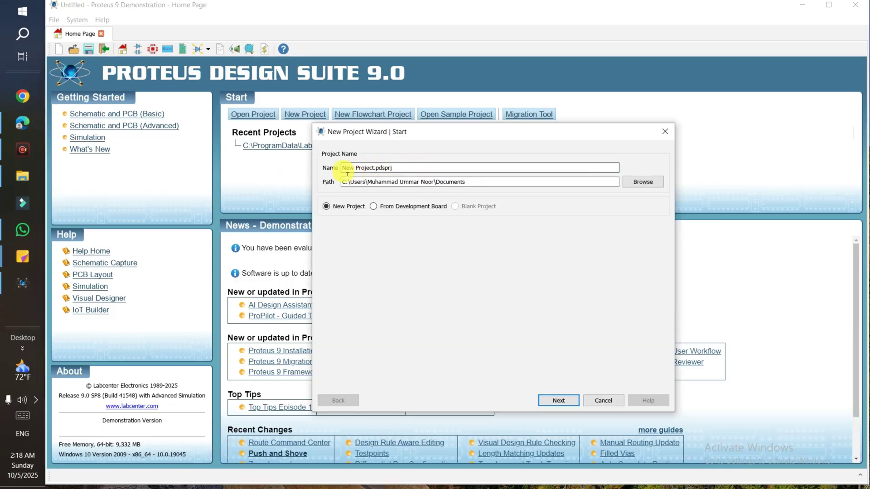
pyautogui.click(336, 168)
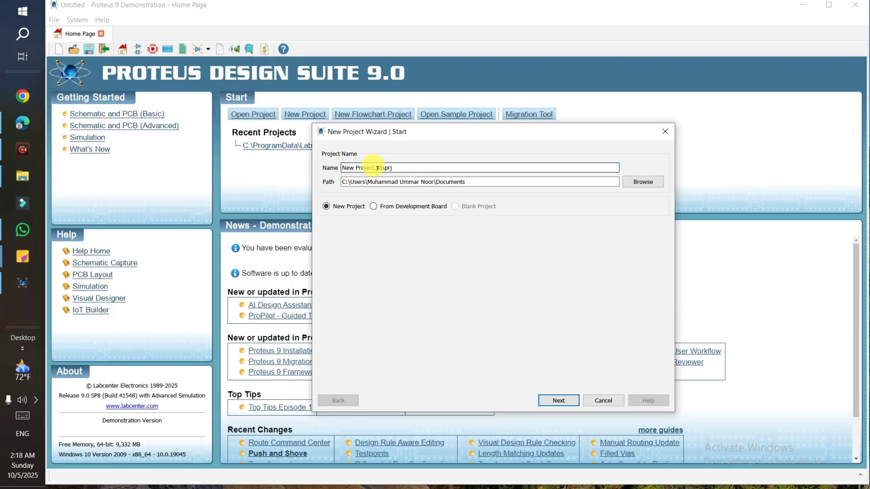
pyautogui.moveTo(372, 168); pyautogui.dragTo(342, 168)
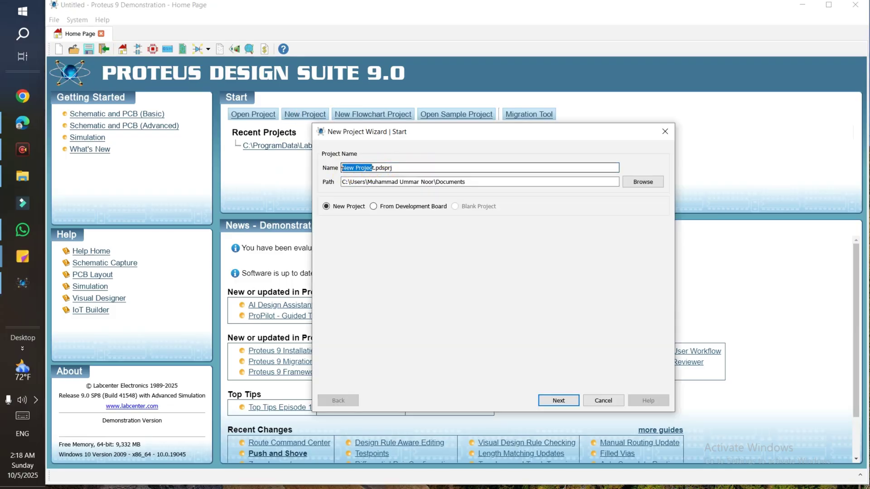
pyautogui.click(423, 167)
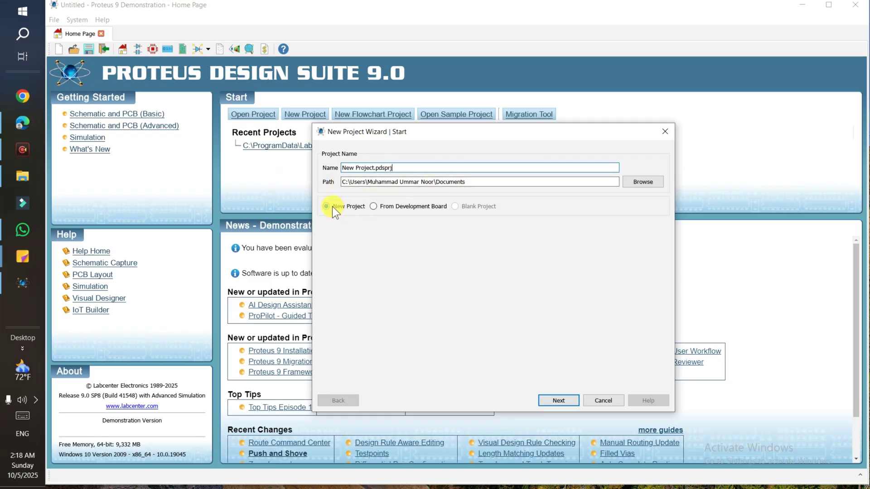
pyautogui.click(556, 398)
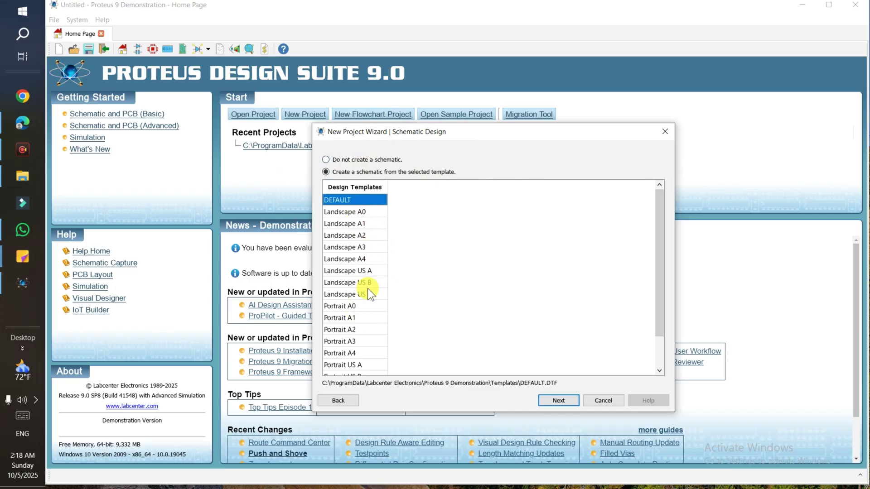
pyautogui.click(561, 398)
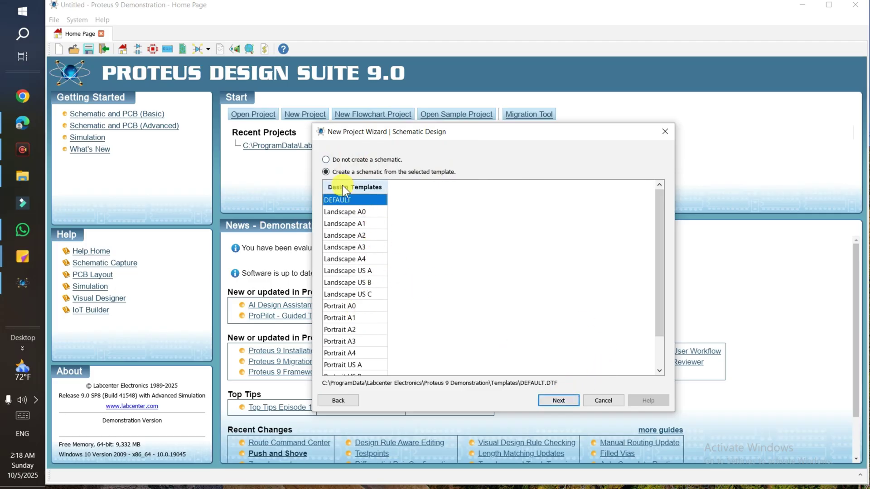
pyautogui.click(566, 401)
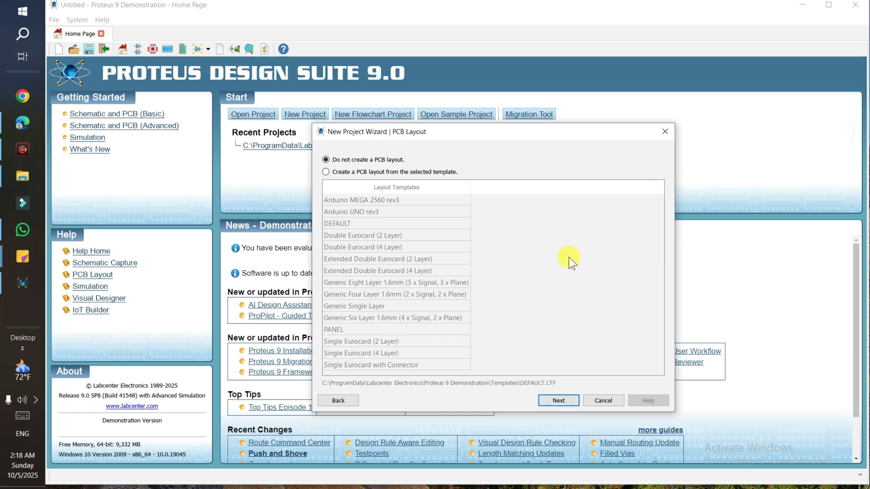
pyautogui.click(360, 172)
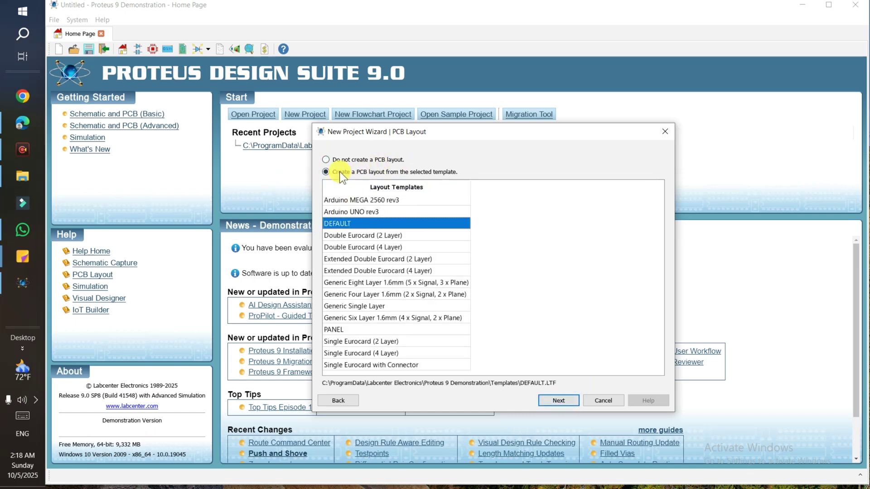
pyautogui.click(355, 213)
pyautogui.click(352, 224)
pyautogui.click(346, 159)
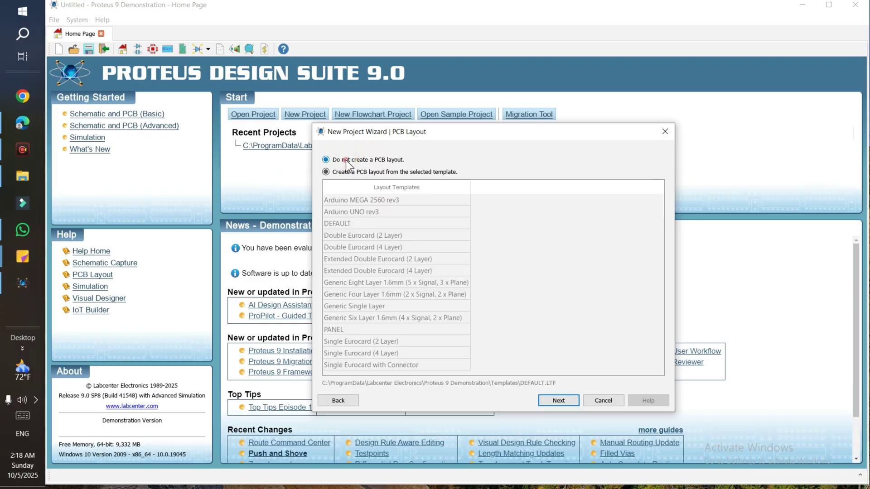
# Complete the project setup without a PCB layout or firmware project and create the project
pyautogui.click(559, 402)
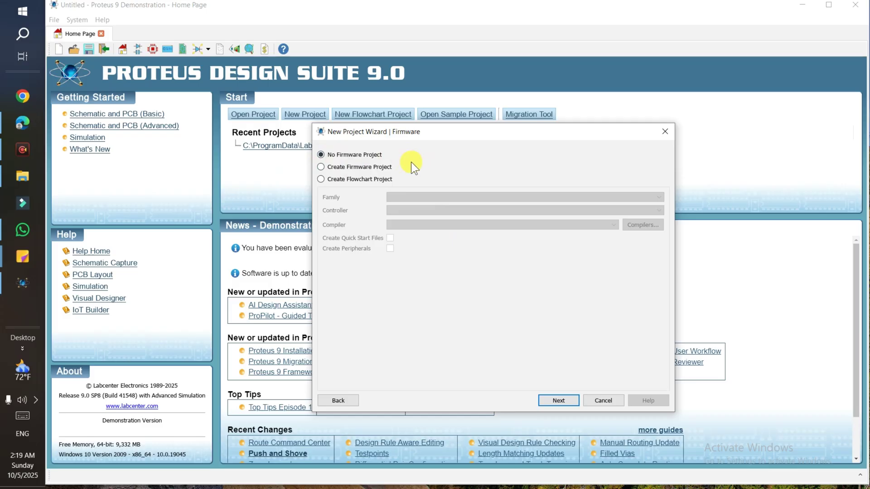
pyautogui.click(561, 401)
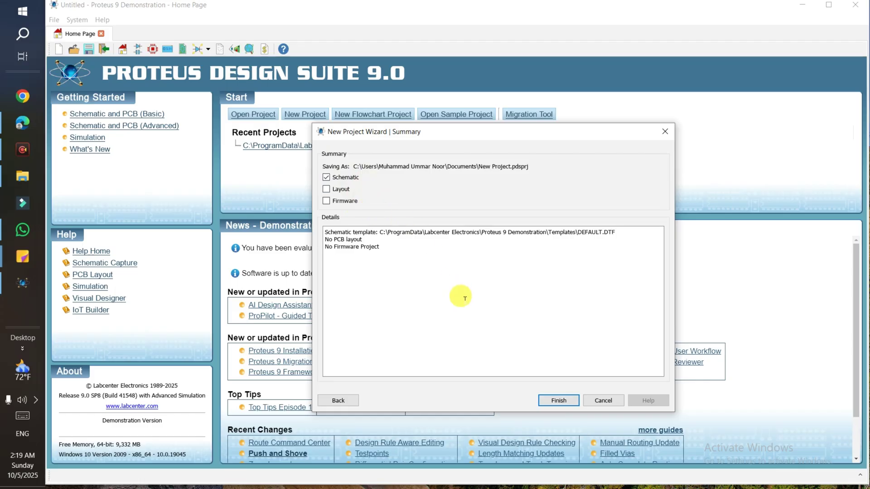
pyautogui.click(561, 401)
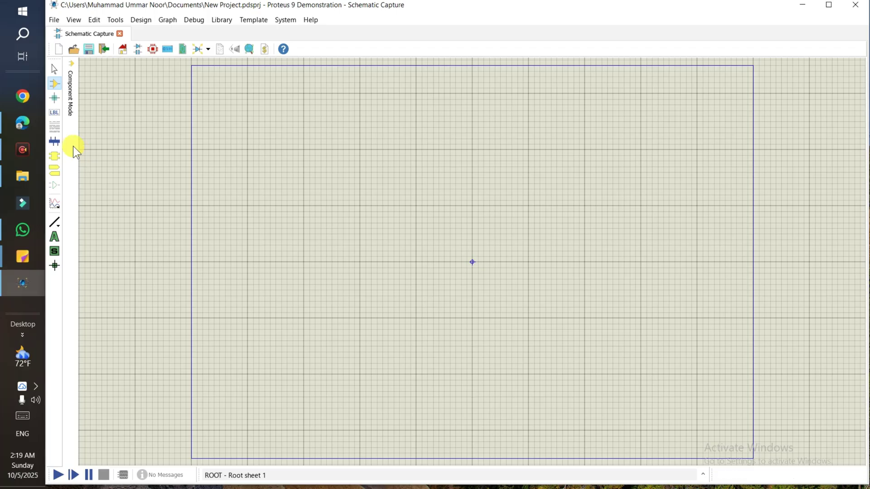
# Show the View, Edit and Design toolbars and expand the sub-mode icon groups
pyautogui.moveTo(73, 146)
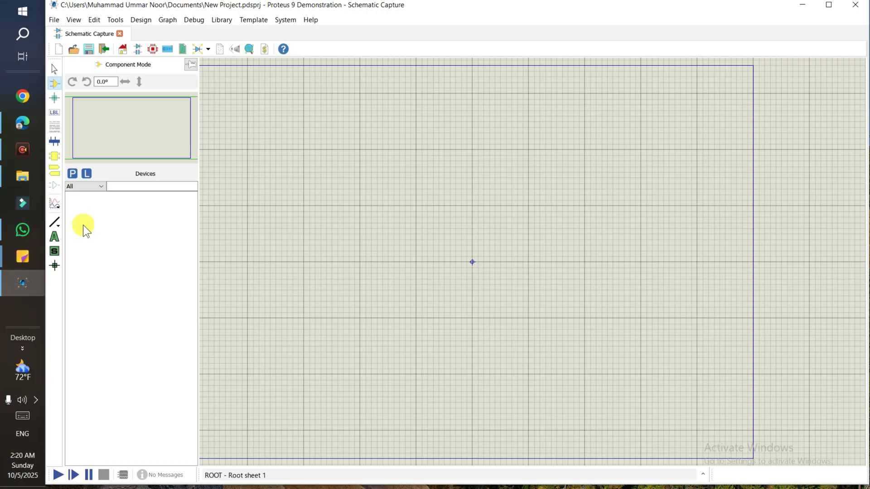
pyautogui.rightClick(52, 281)
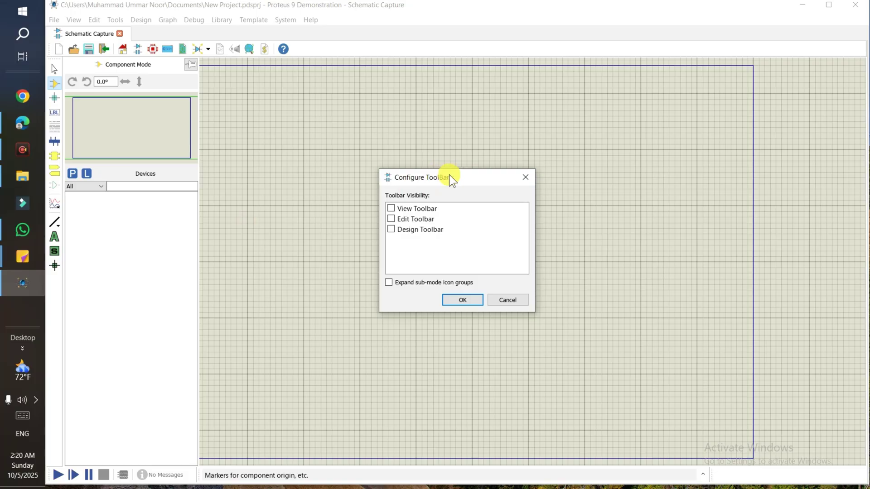
pyautogui.click(391, 208)
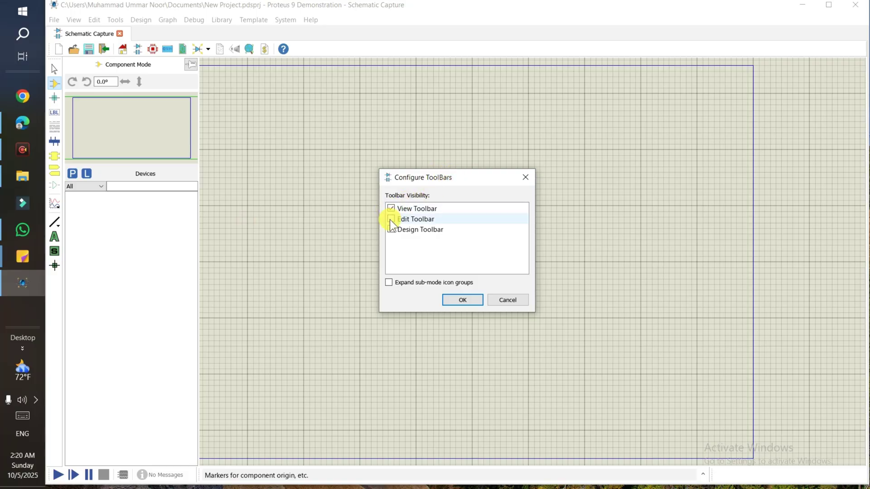
pyautogui.click(391, 219)
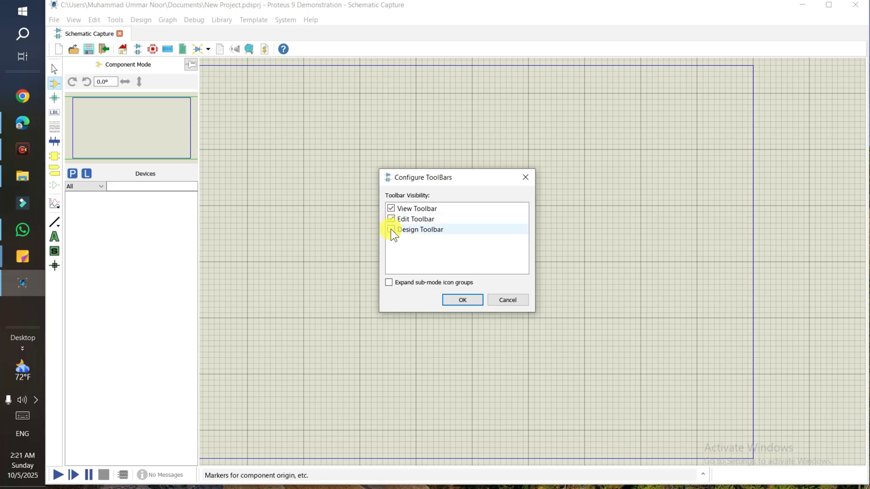
pyautogui.click(391, 230)
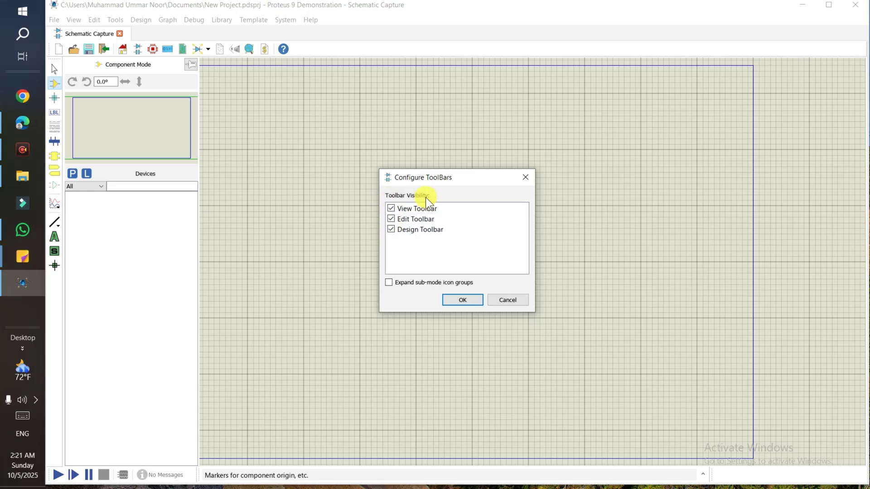
pyautogui.click(390, 283)
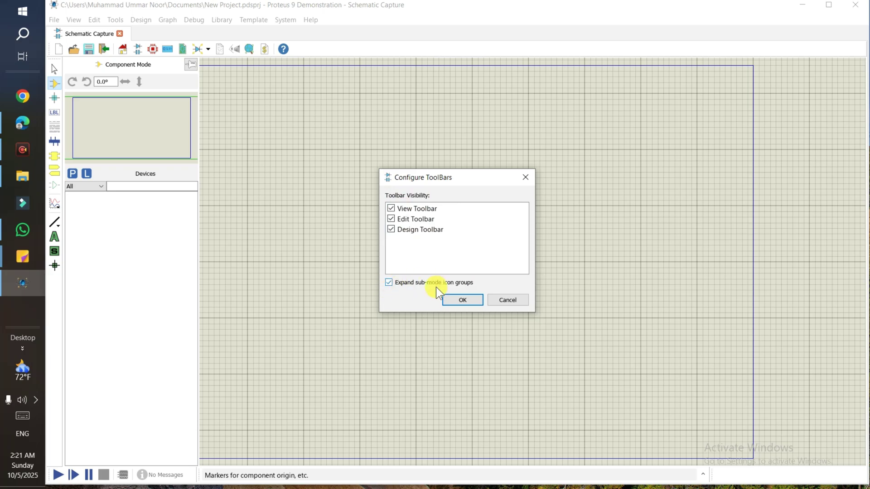
pyautogui.click(460, 301)
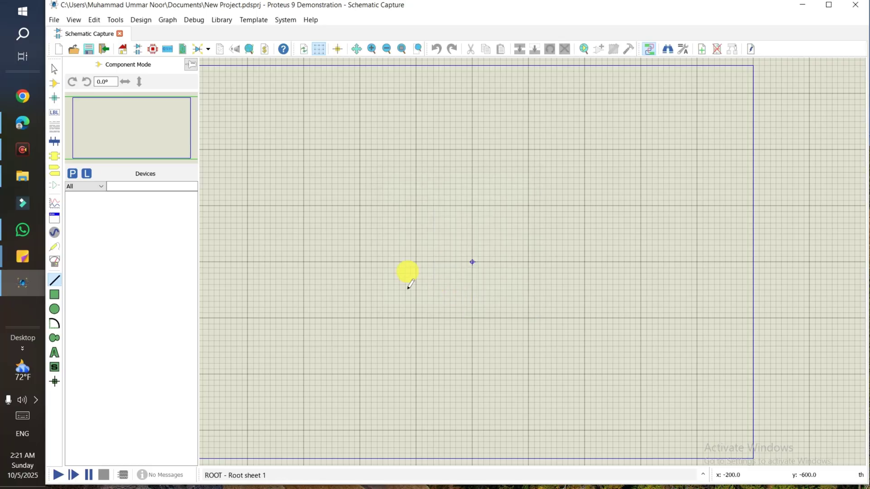
# Examine the virtual instrument, probe, generator, active popup and graph modes, and try pinning the object selector open
pyautogui.click(54, 258)
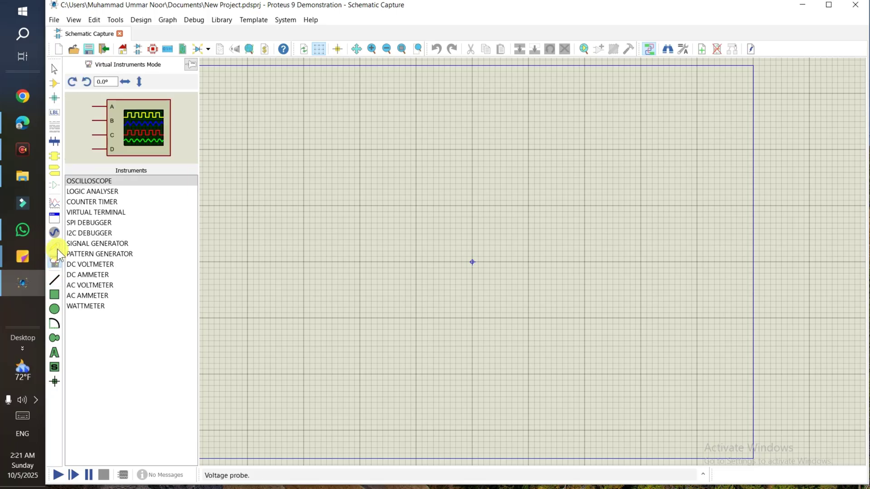
pyautogui.click(56, 249)
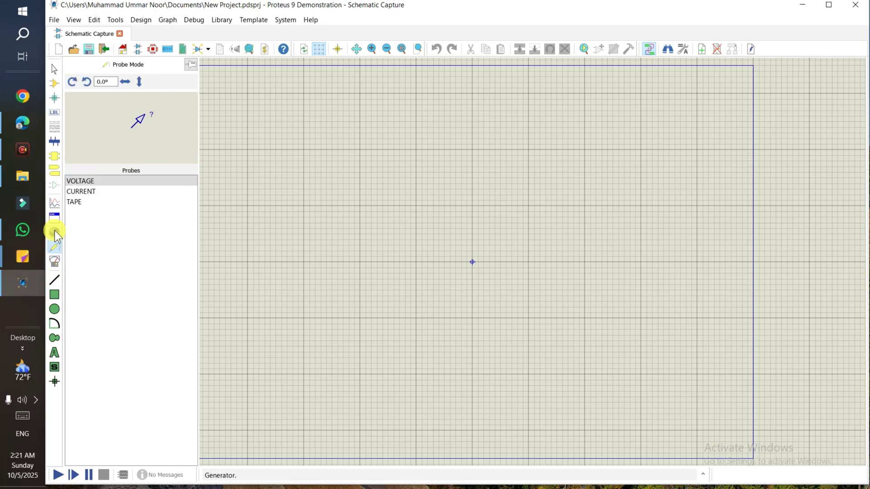
pyautogui.click(54, 232)
pyautogui.click(54, 218)
pyautogui.click(54, 204)
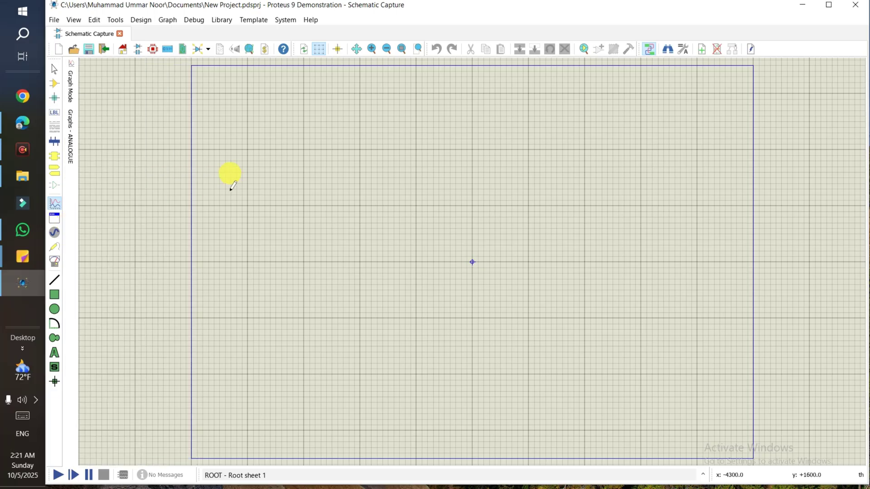
pyautogui.moveTo(70, 110)
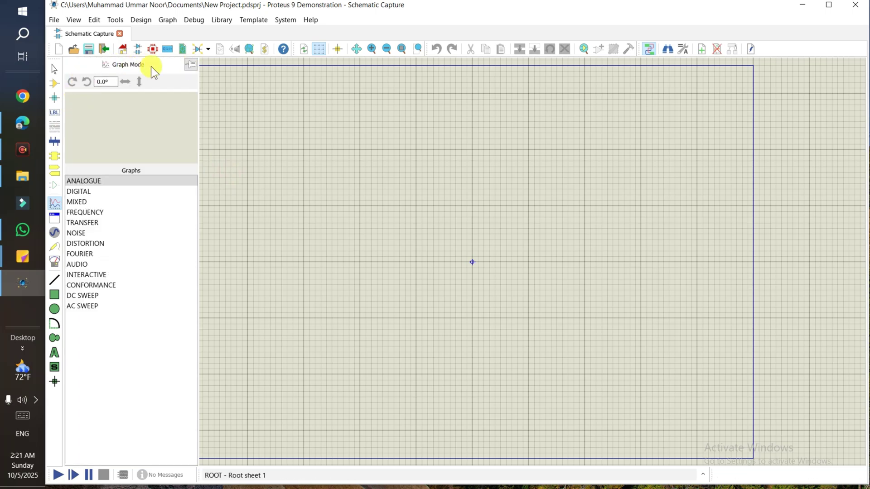
pyautogui.click(55, 218)
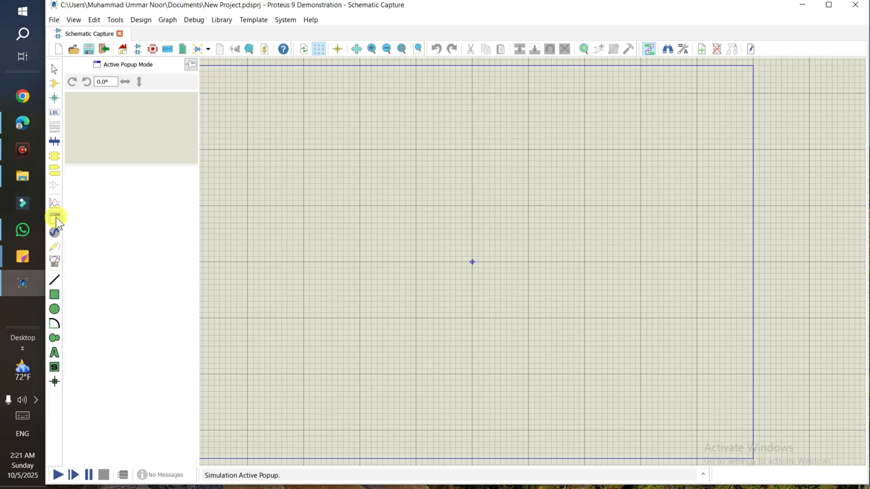
pyautogui.click(193, 66)
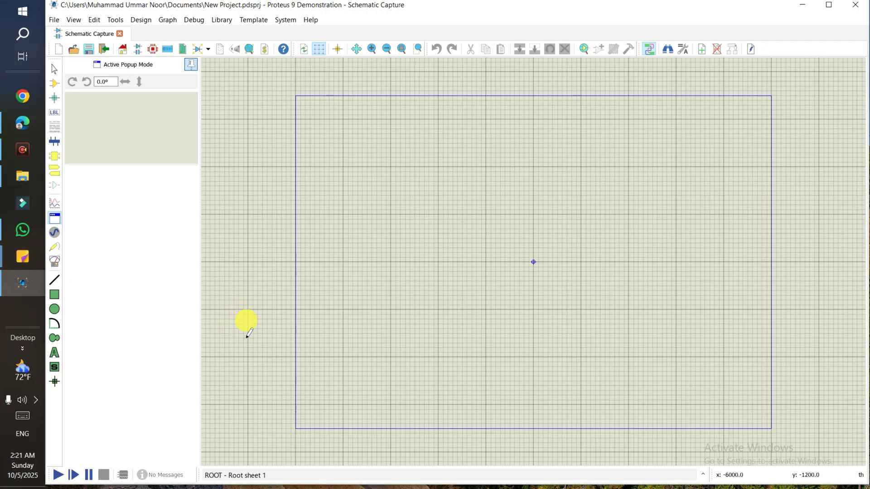
pyautogui.click(194, 69)
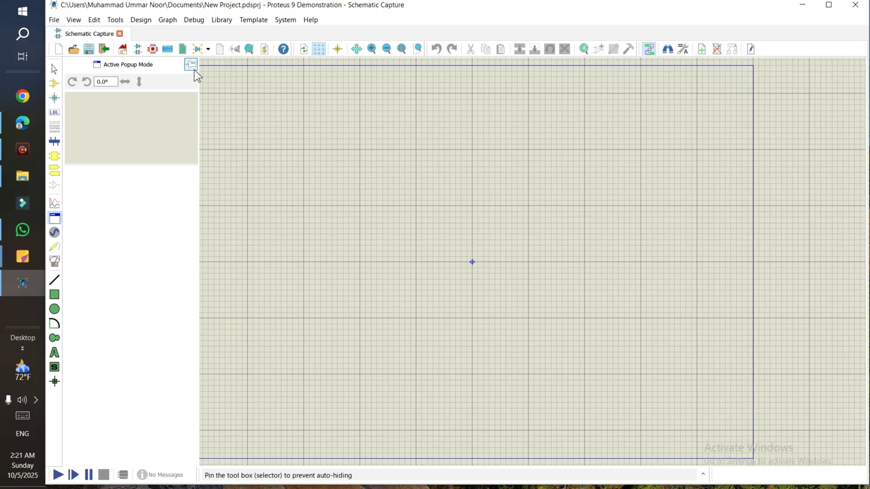
# Draw a wide active popup box about 1400 th high across the upper part of the sheet
pyautogui.click(521, 175)
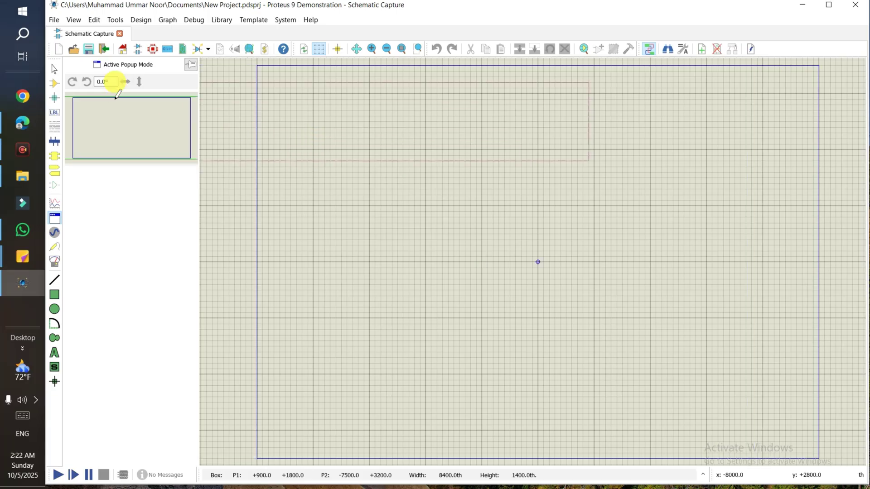
pyautogui.moveTo(54, 97)
pyautogui.mouseDown()
pyautogui.moveTo(35, 78)
pyautogui.moveTo(52, 83)
pyautogui.mouseUp()
pyautogui.click(55, 83)
pyautogui.click(54, 84)
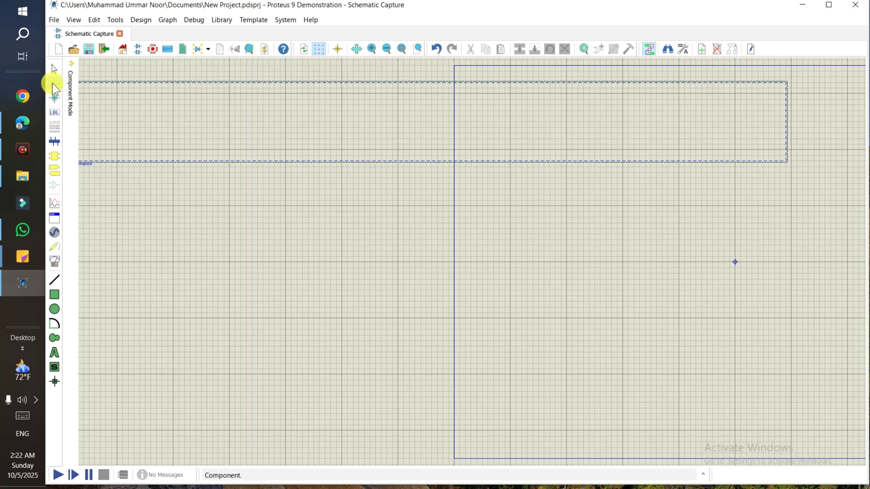
# Search the device library for "led" in component mode and add LED-PURPLE to the device list
pyautogui.click(54, 83)
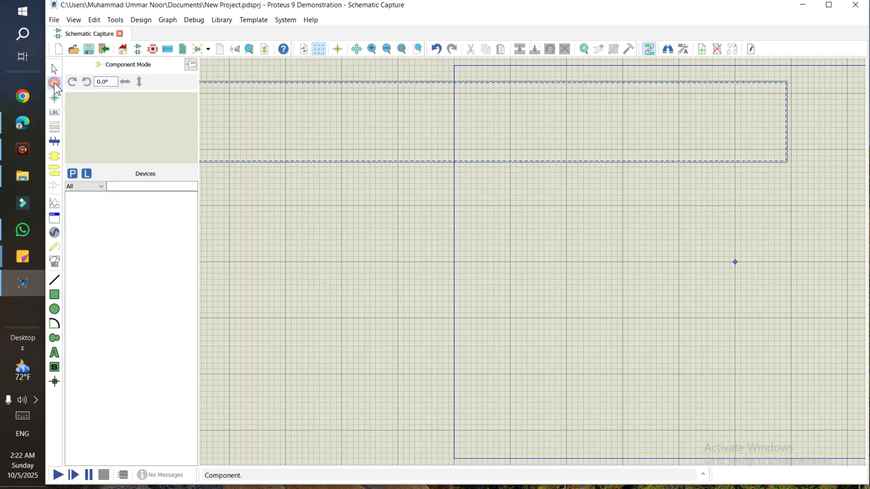
pyautogui.click(73, 172)
pyautogui.scroll(-1, 259, 214)
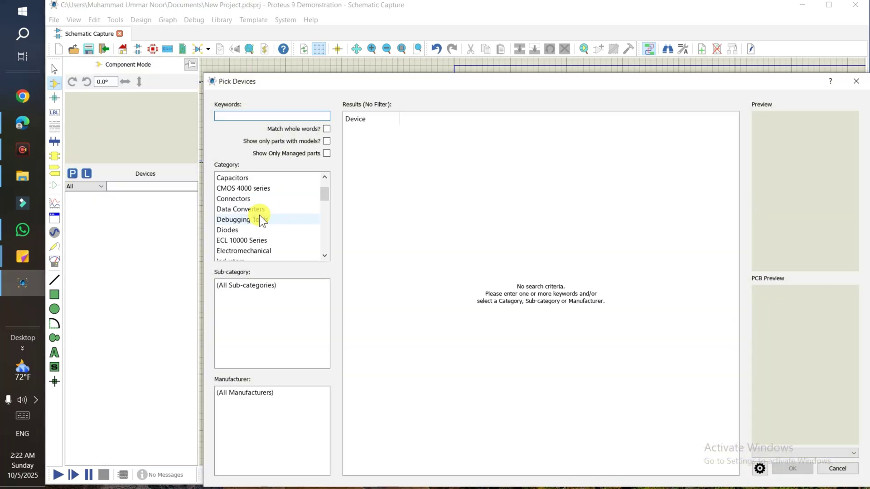
pyautogui.scroll(1, 271, 233)
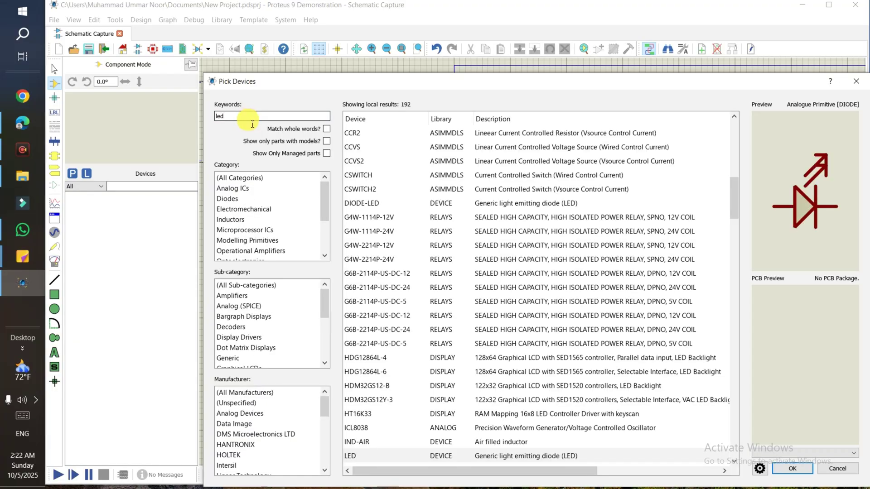
pyautogui.scroll(-8, 432, 314)
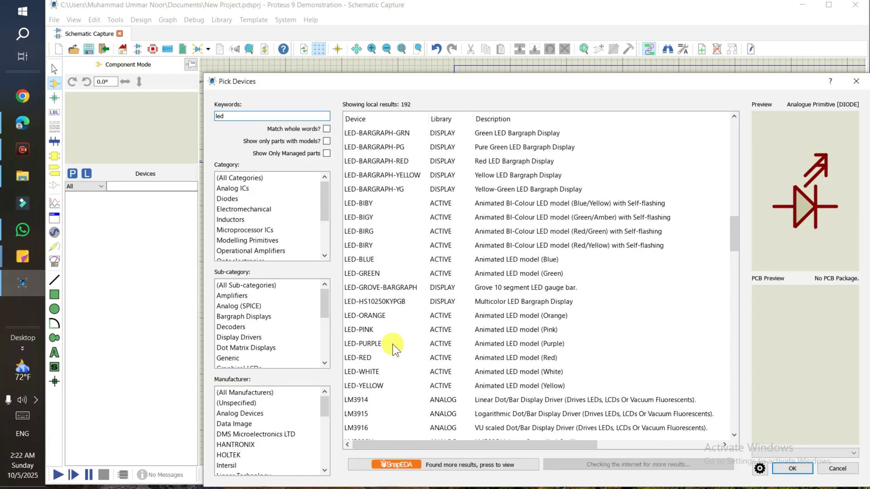
pyautogui.doubleClick(393, 344)
# Search the device library for "battery" and add the DC Voltage Source BATTERY from the ACTIVE library to the device list
pyautogui.doubleClick(247, 116)
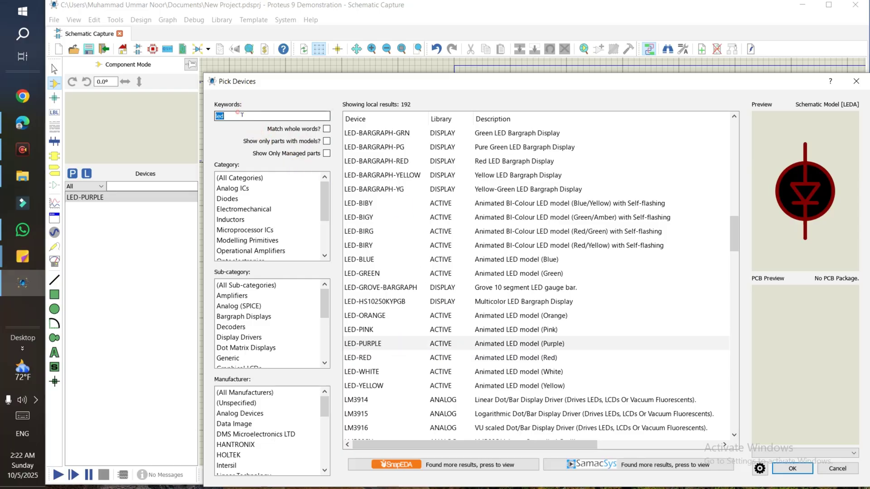
pyautogui.write('battery')
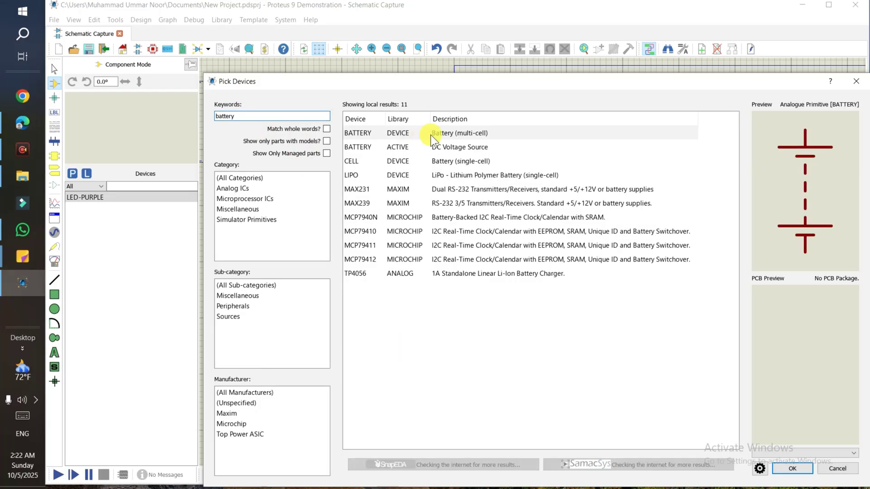
pyautogui.click(406, 148)
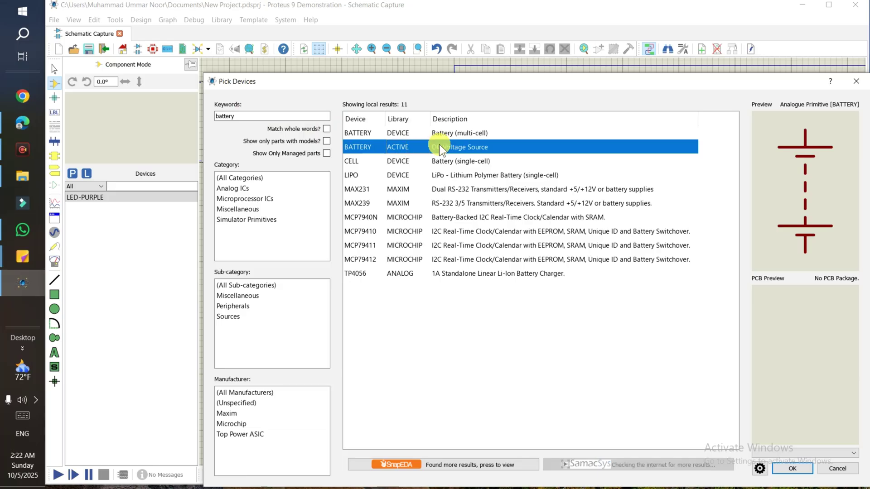
pyautogui.doubleClick(474, 148)
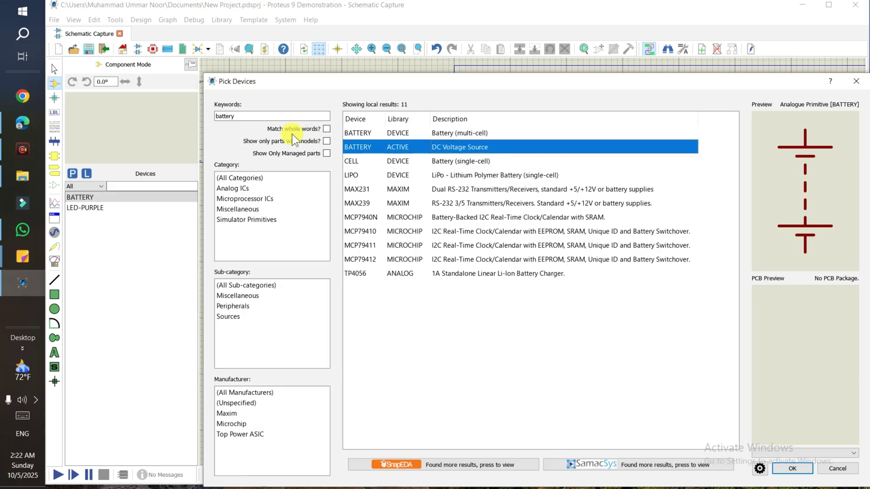
# Search the device library for "resistor", add the generic resistor RES to the device list and close the device picker
pyautogui.doubleClick(261, 115)
pyautogui.write('re')
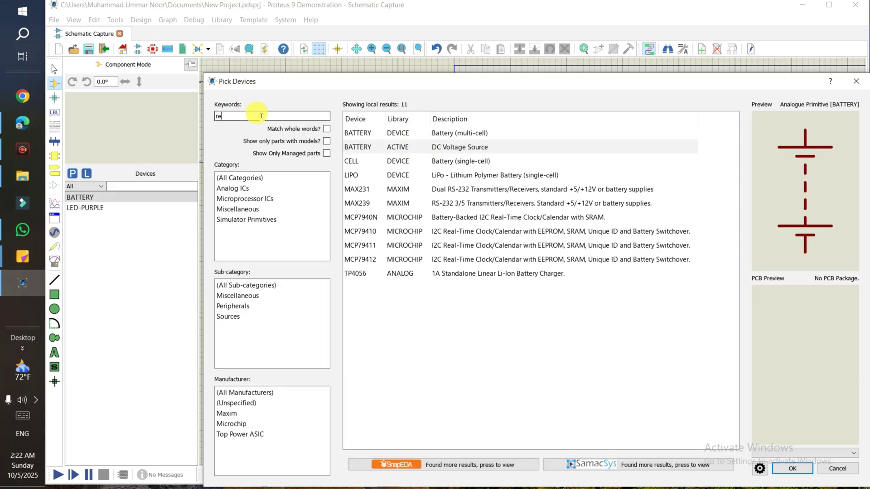
pyautogui.write('sistor')
pyautogui.doubleClick(382, 272)
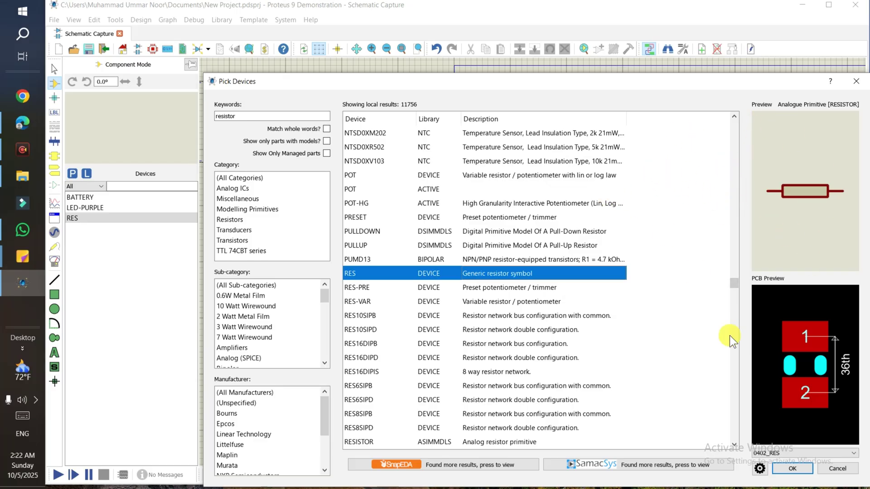
pyautogui.click(783, 464)
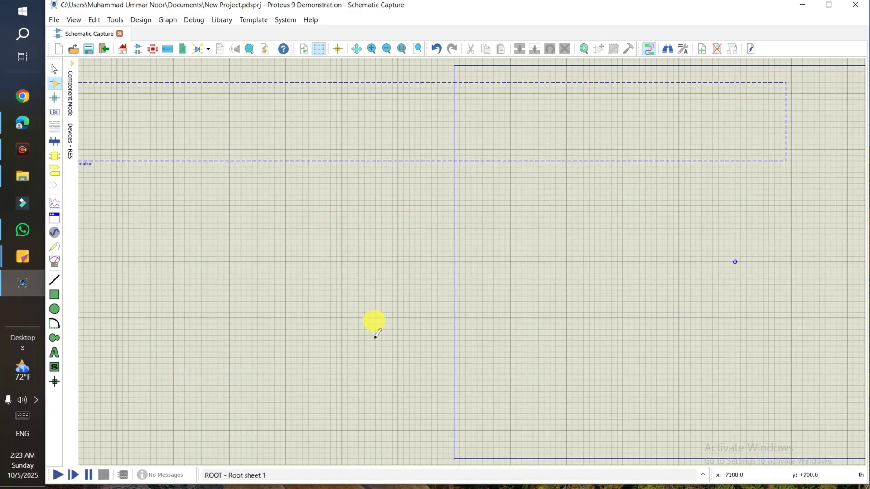
pyautogui.moveTo(70, 136)
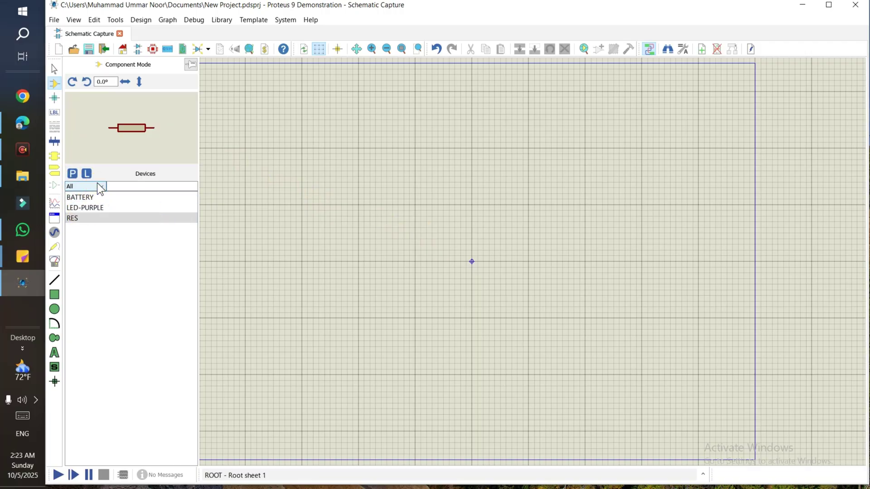
pyautogui.click(97, 186)
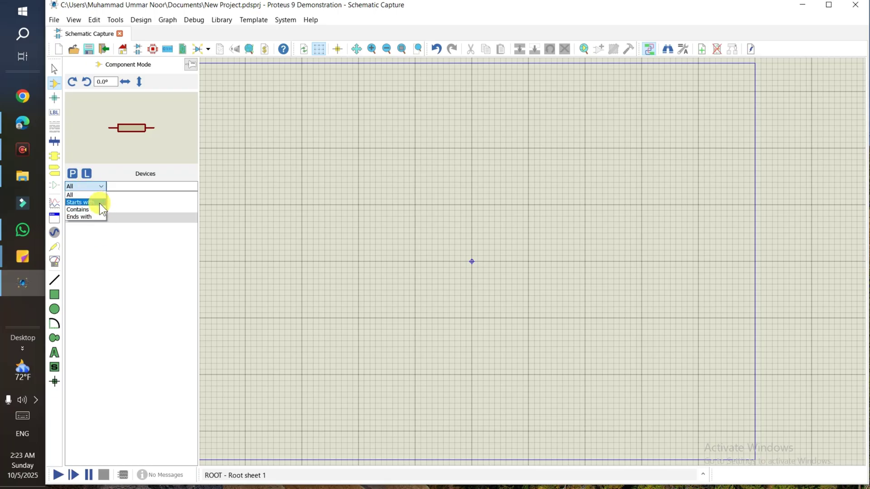
pyautogui.click(102, 267)
pyautogui.click(106, 220)
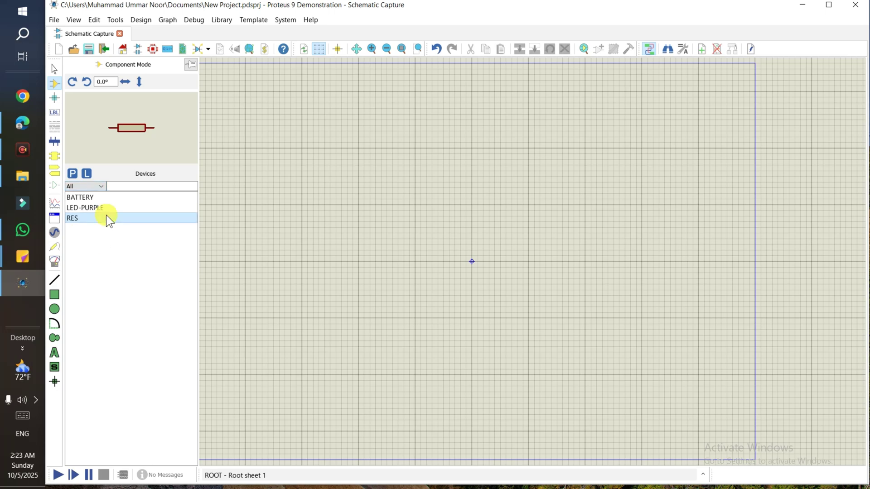
pyautogui.click(145, 186)
# Place the BATTERY in the upper left-centre of the sheet and LED-PURPLE to its right at about the same height
pyautogui.click(86, 197)
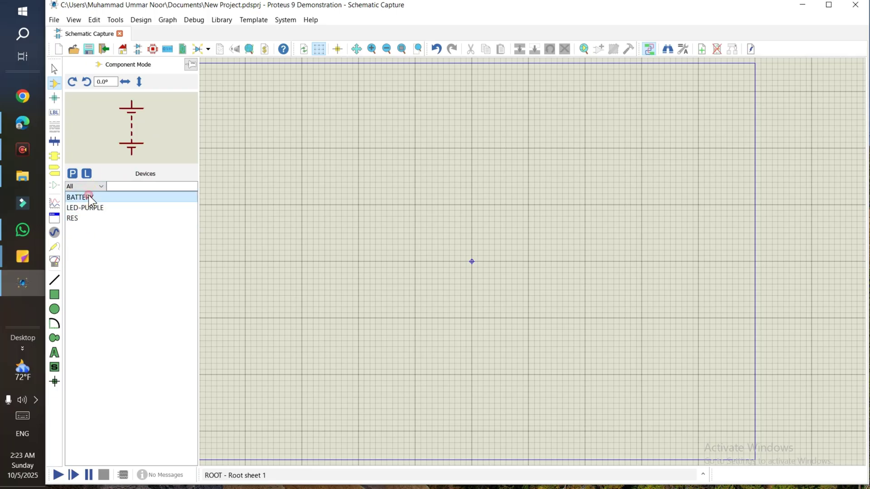
pyautogui.click(336, 204)
pyautogui.click(368, 211)
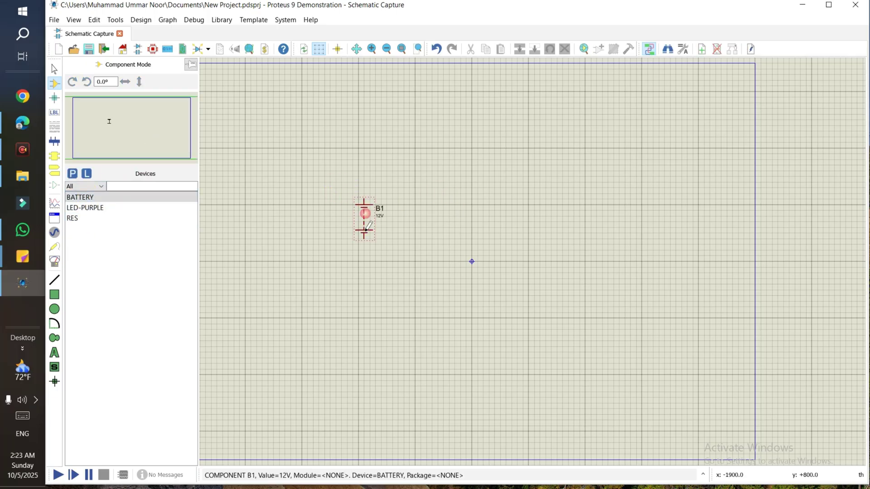
pyautogui.click(93, 210)
pyautogui.click(548, 216)
pyautogui.click(540, 222)
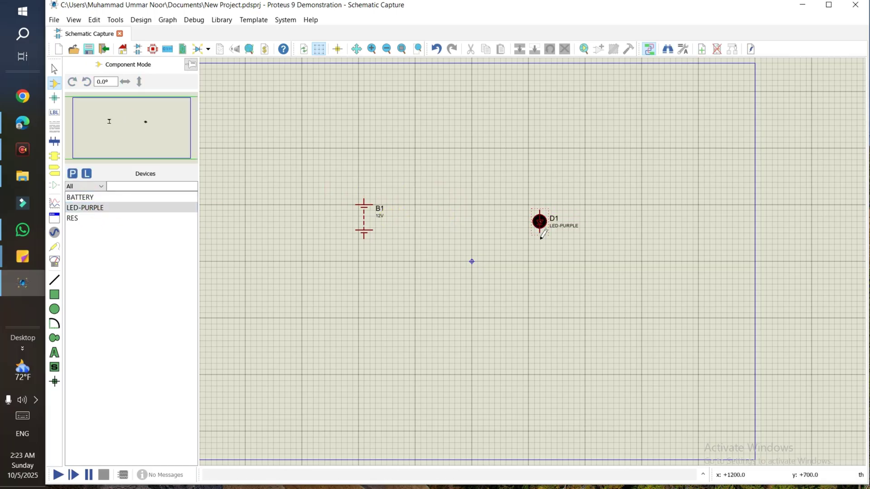
# Place one horizontal RES between and slightly above the battery and LED, and a second RES rotated to 270° beside it
pyautogui.click(75, 219)
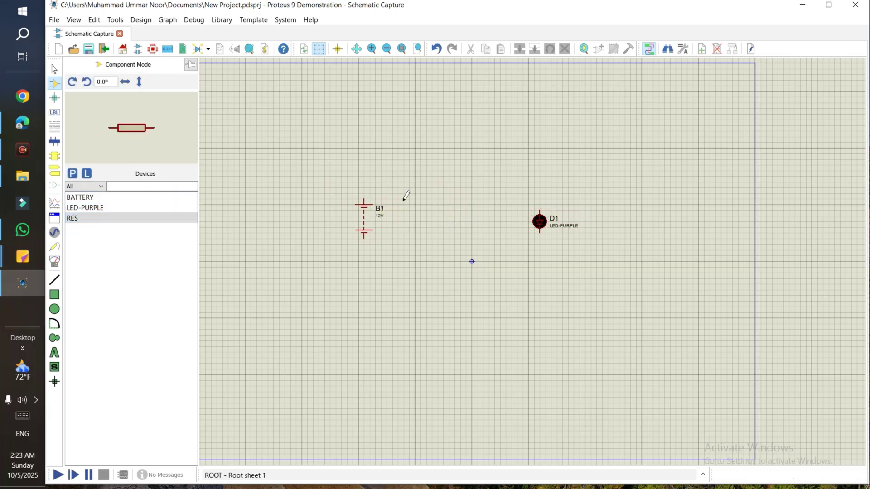
pyautogui.click(433, 199)
pyautogui.click(435, 188)
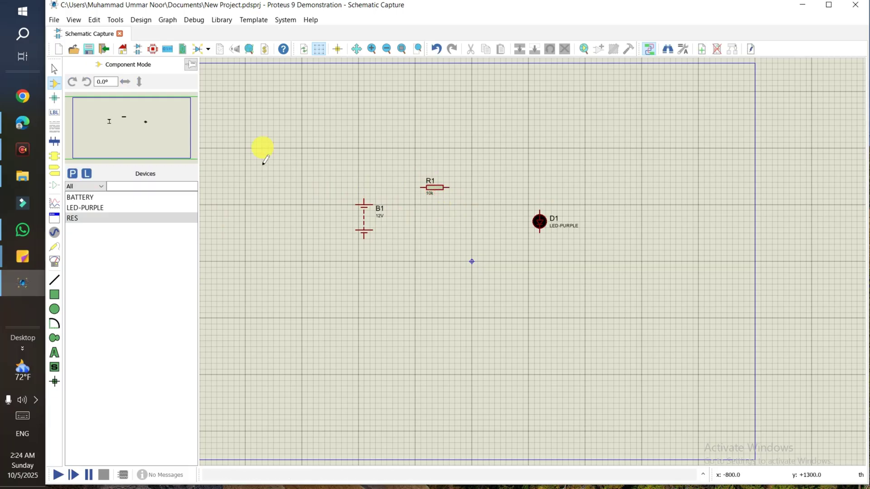
pyautogui.click(82, 218)
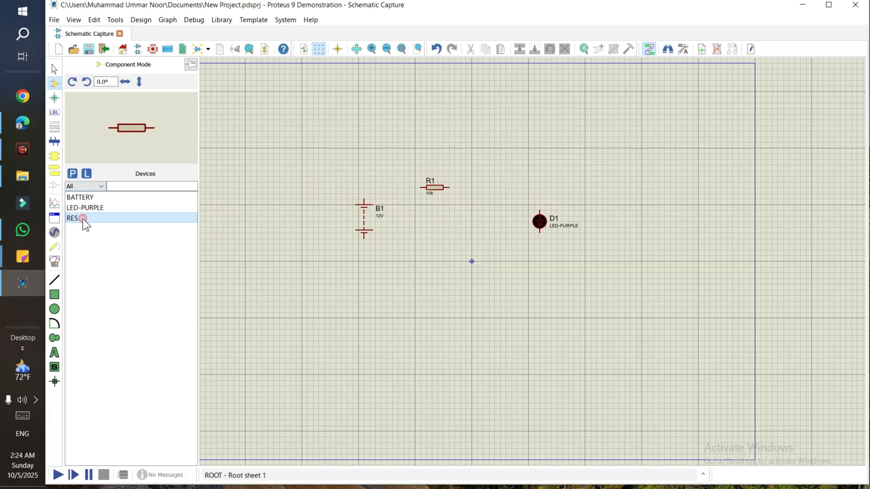
pyautogui.click(72, 82)
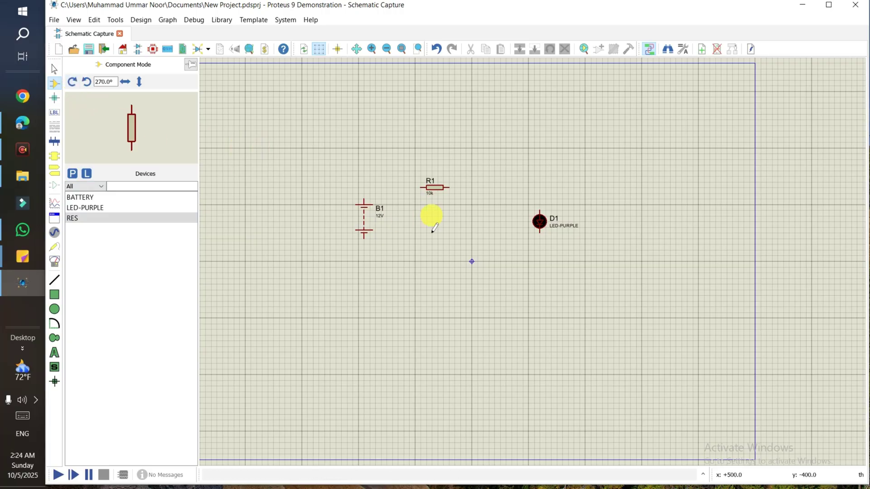
pyautogui.click(432, 218)
pyautogui.click(472, 212)
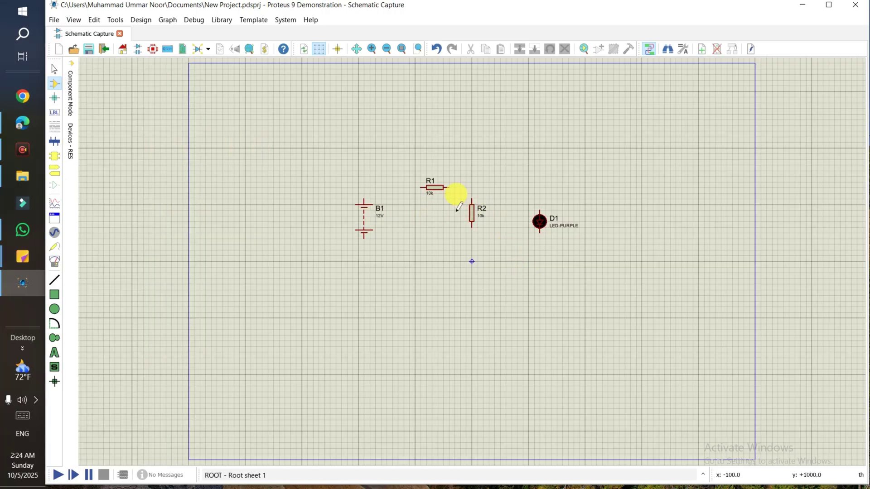
# Wire the battery's upper terminal to R1's left pin, and R1's right pin to R2's upper pin
pyautogui.click(419, 49)
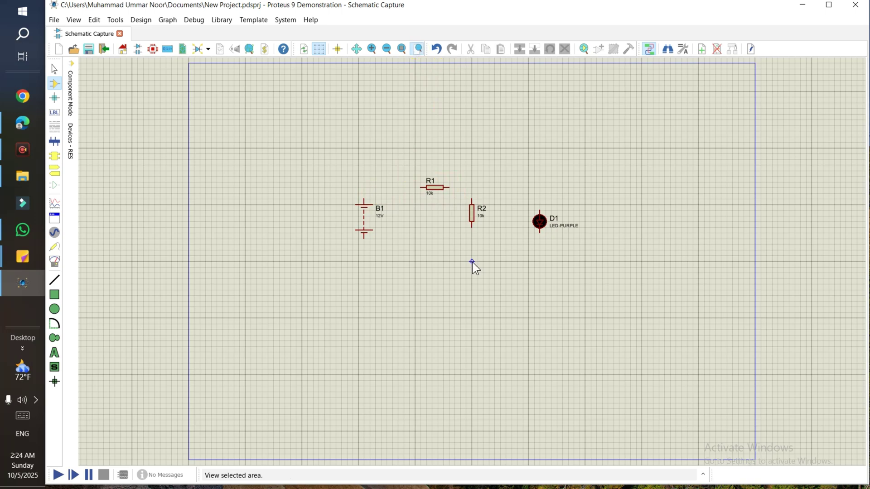
pyautogui.moveTo(325, 136); pyautogui.dragTo(661, 334)
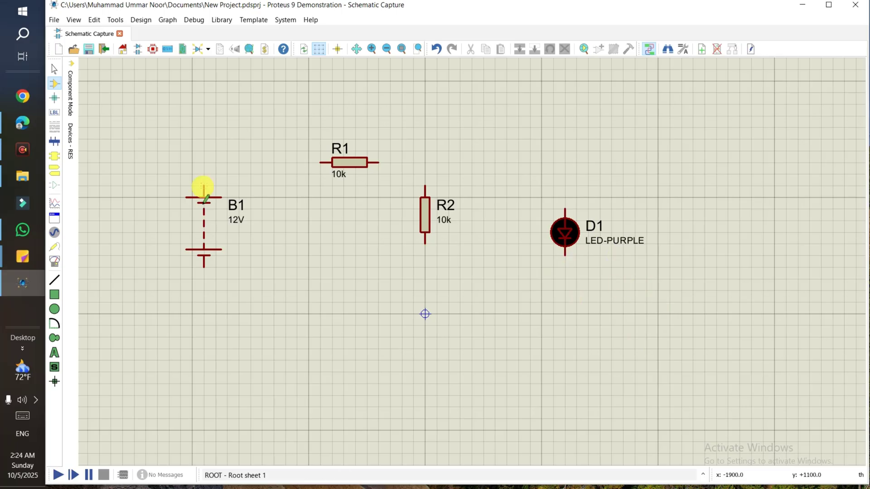
pyautogui.moveTo(204, 185)
pyautogui.mouseDown()
pyautogui.moveTo(209, 170)
pyautogui.moveTo(322, 163)
pyautogui.mouseUp()
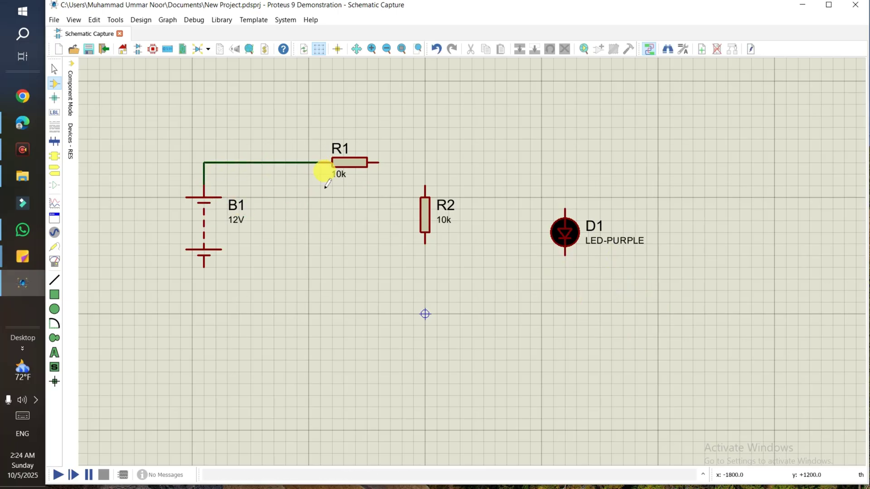
pyautogui.click(379, 163)
pyautogui.click(425, 186)
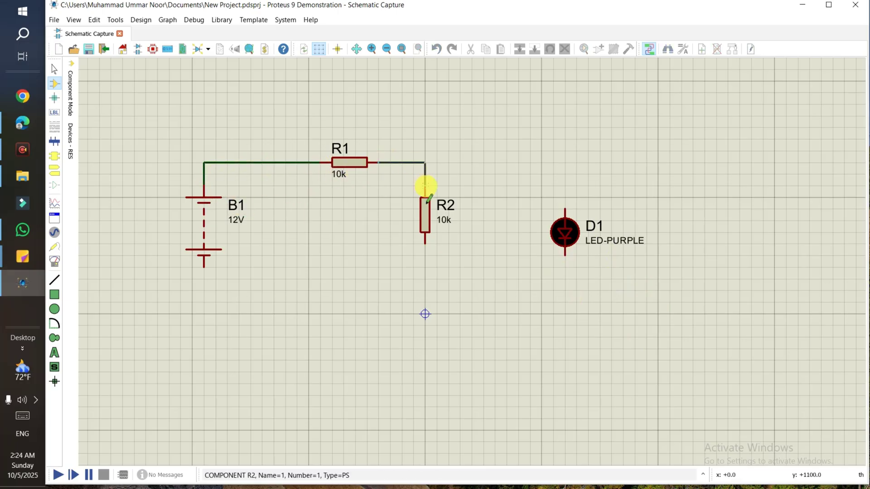
# Wire the R1–R2 node to D1's upper pin and join the lower pins of D1, R2 and B1 with a common return wire
pyautogui.click(425, 162)
pyautogui.click(565, 209)
pyautogui.click(565, 256)
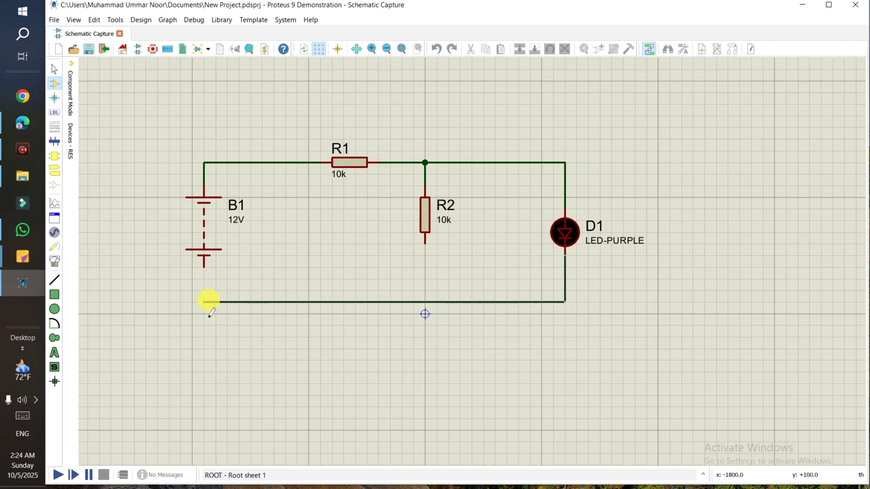
pyautogui.click(203, 302)
pyautogui.click(204, 268)
pyautogui.click(427, 226)
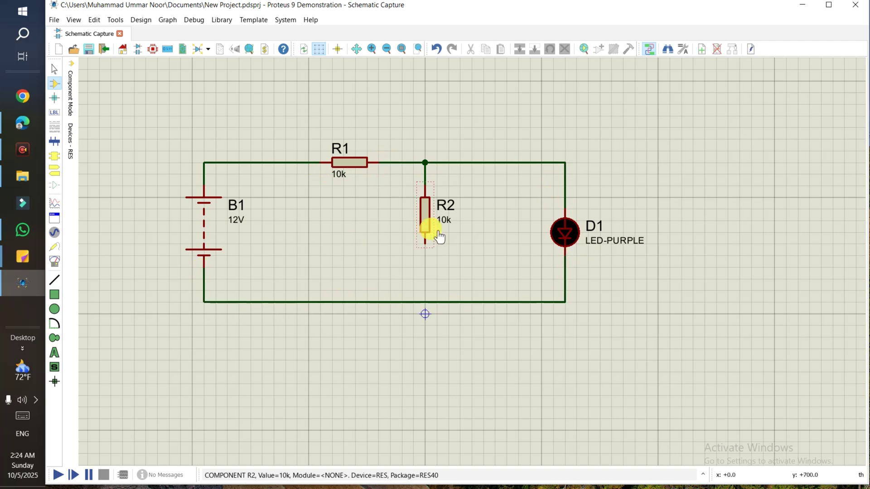
pyautogui.click(425, 302)
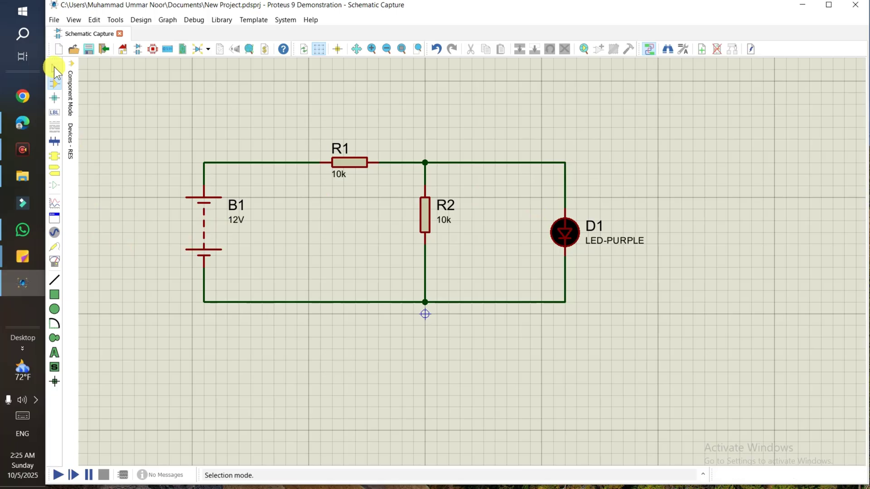
# Switch to selection mode and set the voltage of battery B1 to 9V
pyautogui.click(55, 72)
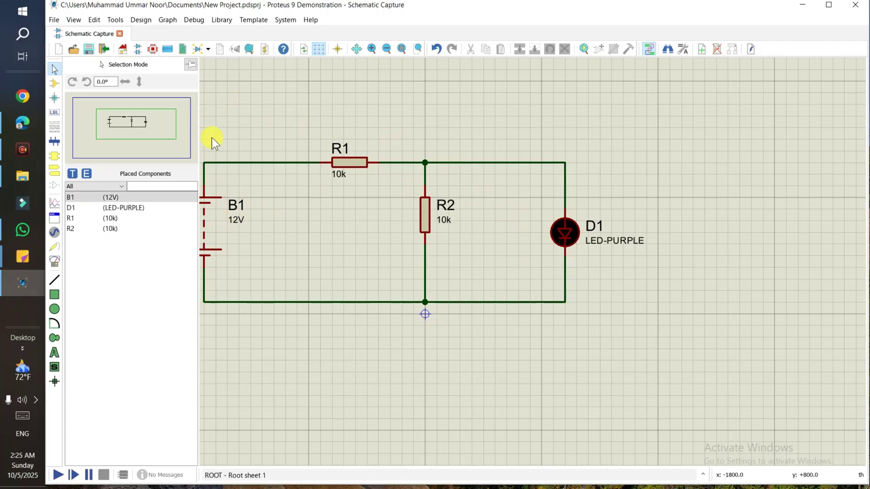
pyautogui.scroll(-1, 313, 168)
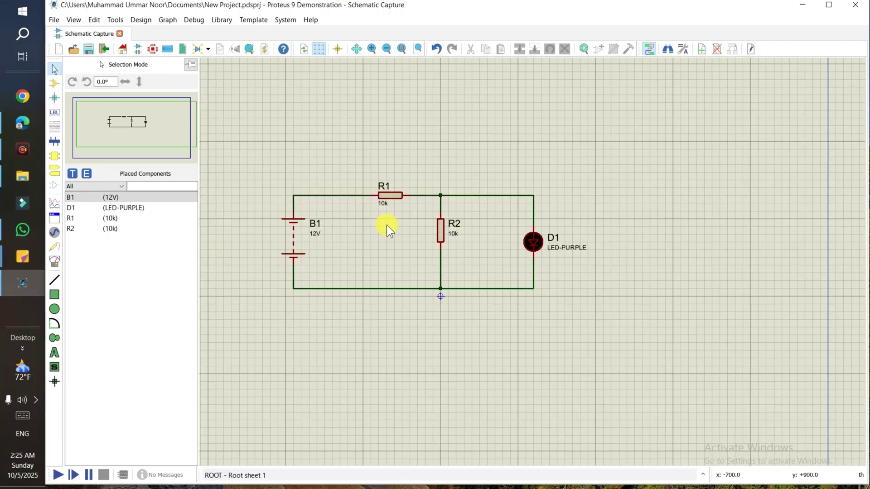
pyautogui.doubleClick(297, 234)
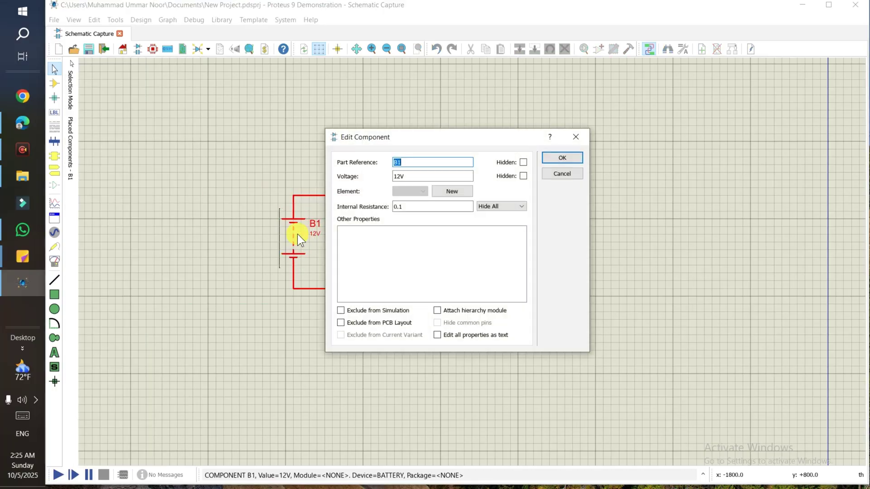
pyautogui.click(402, 177)
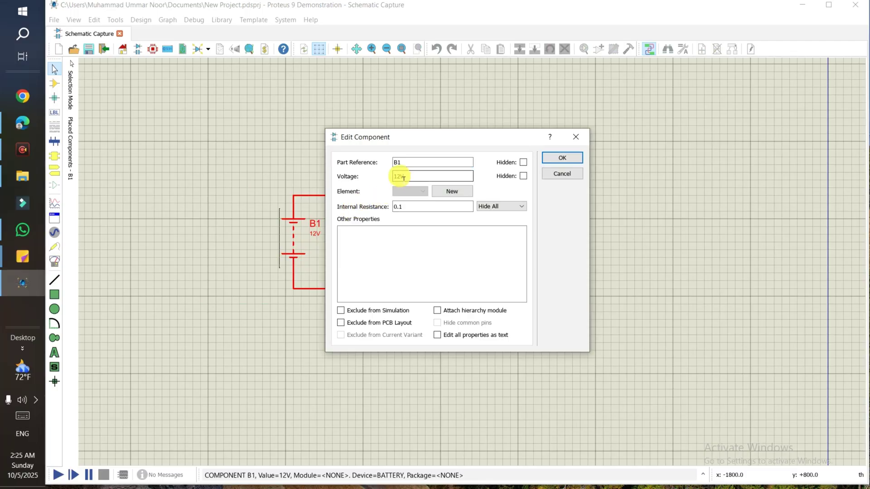
pyautogui.press('BackSpace')
pyautogui.press('BackSpace')
pyautogui.click(561, 158)
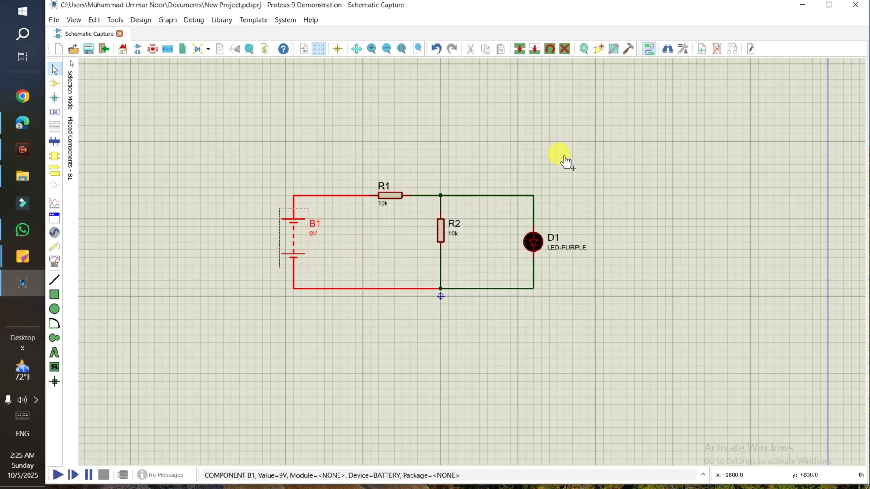
pyautogui.click(560, 155)
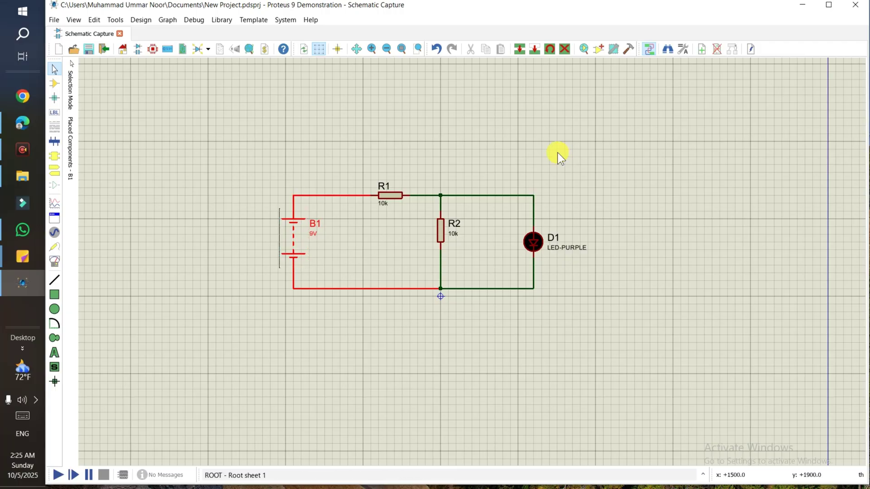
# Set the part value of resistor R1 to 220
pyautogui.doubleClick(383, 203)
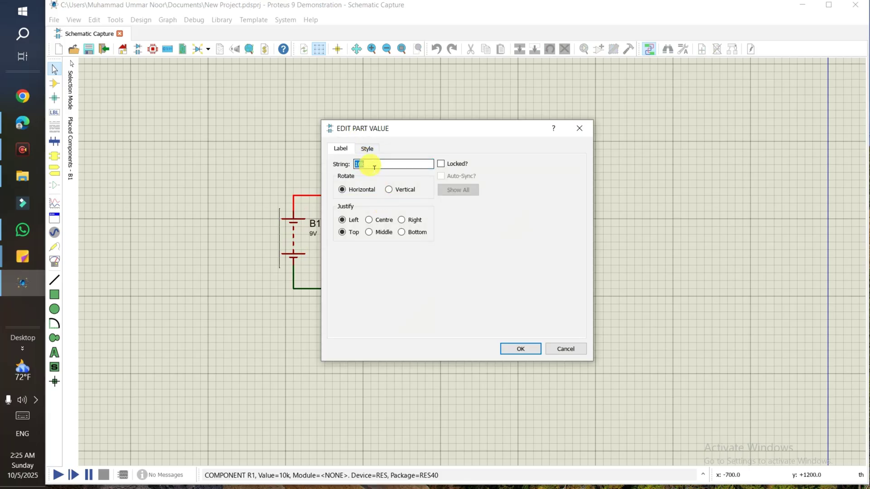
pyautogui.click(363, 164)
pyautogui.moveTo(363, 165); pyautogui.dragTo(347, 164)
pyautogui.write('220')
pyautogui.click(375, 169)
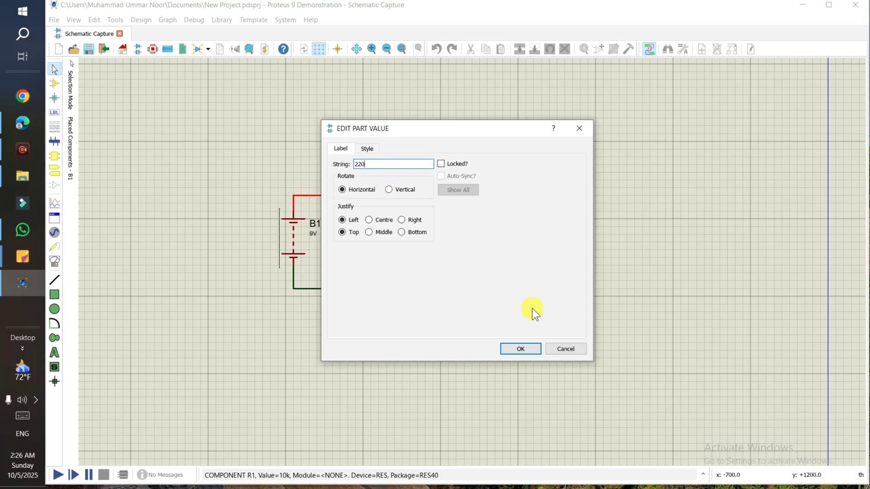
pyautogui.click(525, 348)
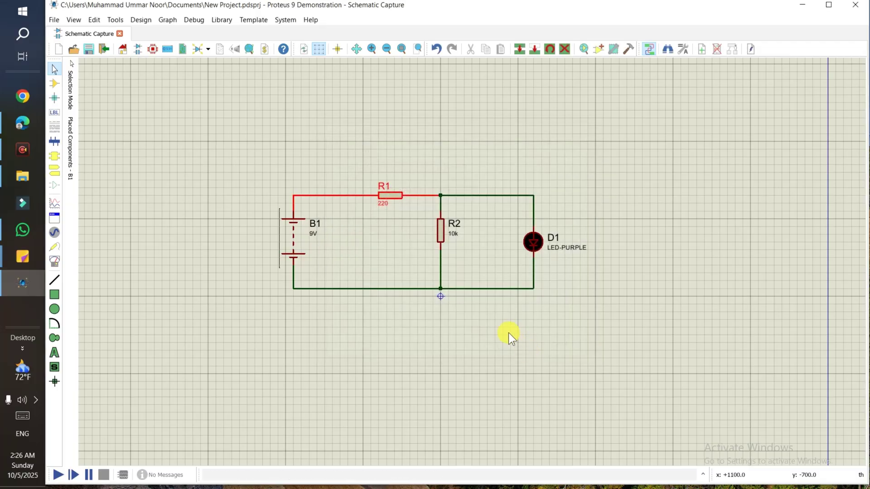
pyautogui.click(453, 234)
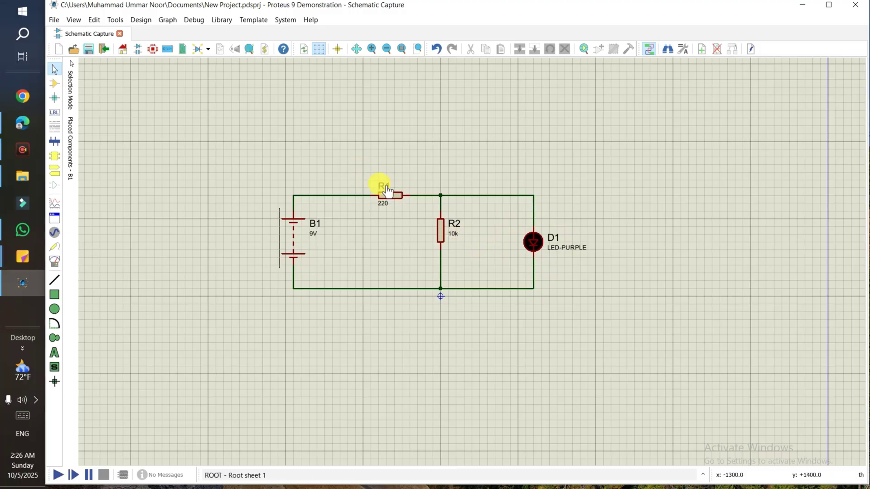
# Set the part value of resistor R2 to 10
pyautogui.doubleClick(453, 234)
pyautogui.click(362, 164)
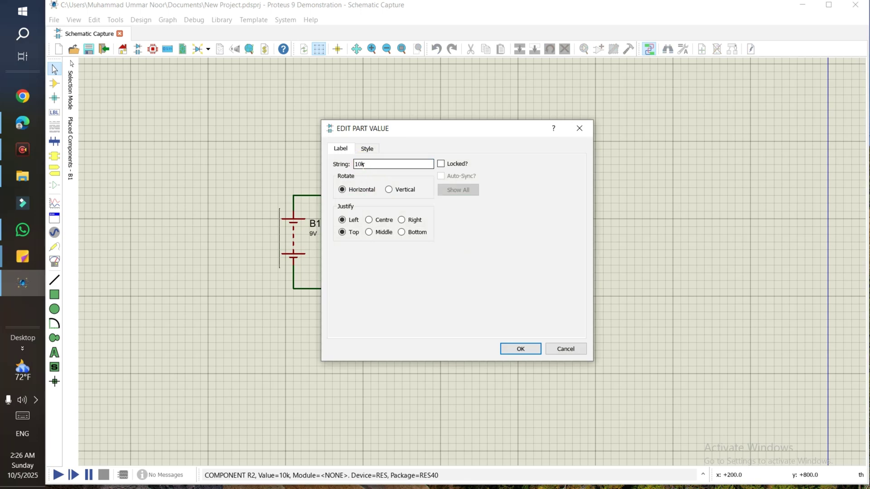
pyautogui.click(358, 165)
pyautogui.click(387, 172)
pyautogui.press('BackSpace')
pyautogui.click(521, 348)
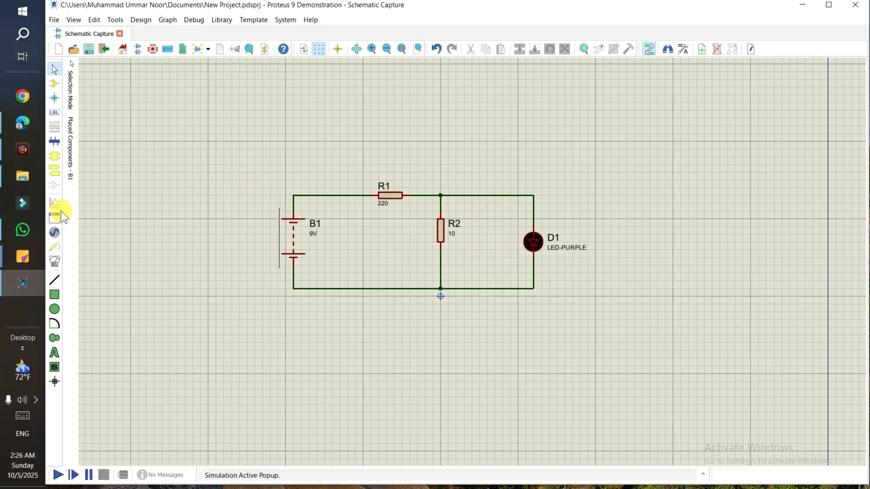
# Place a GROUND terminal below the circuit and wire it to the common return wire
pyautogui.click(54, 186)
pyautogui.click(54, 171)
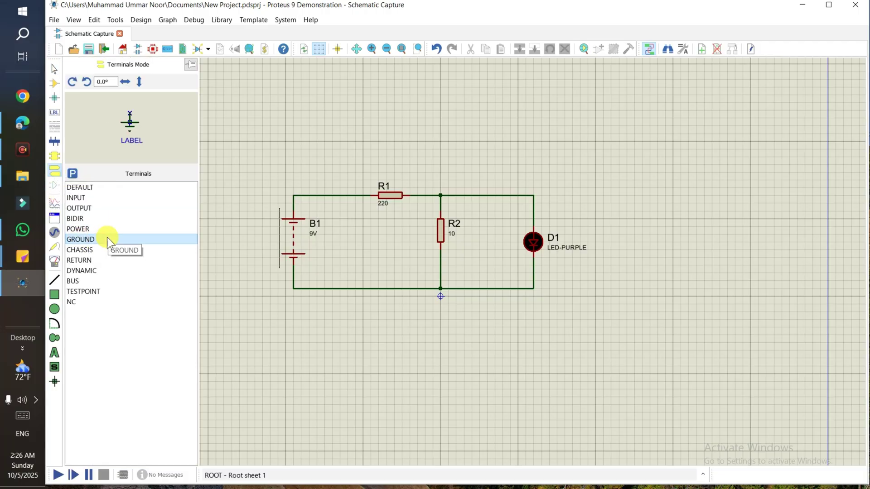
pyautogui.click(79, 218)
pyautogui.click(83, 229)
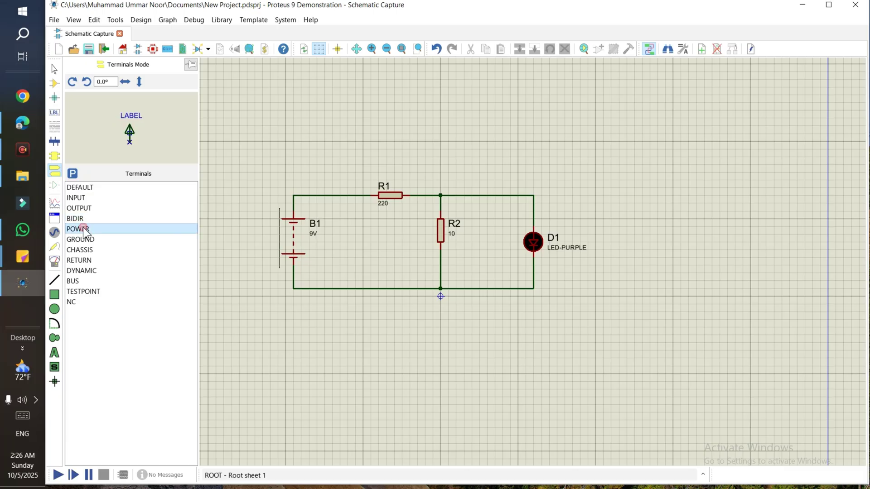
pyautogui.click(85, 238)
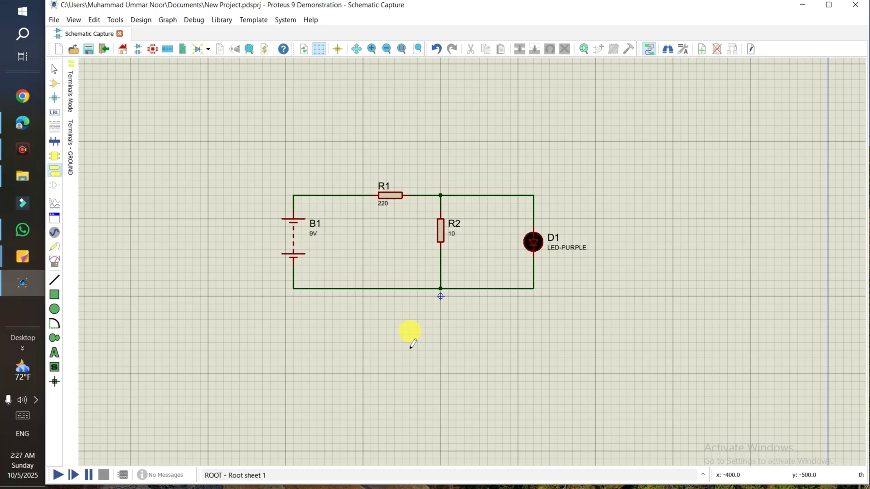
pyautogui.click(416, 320)
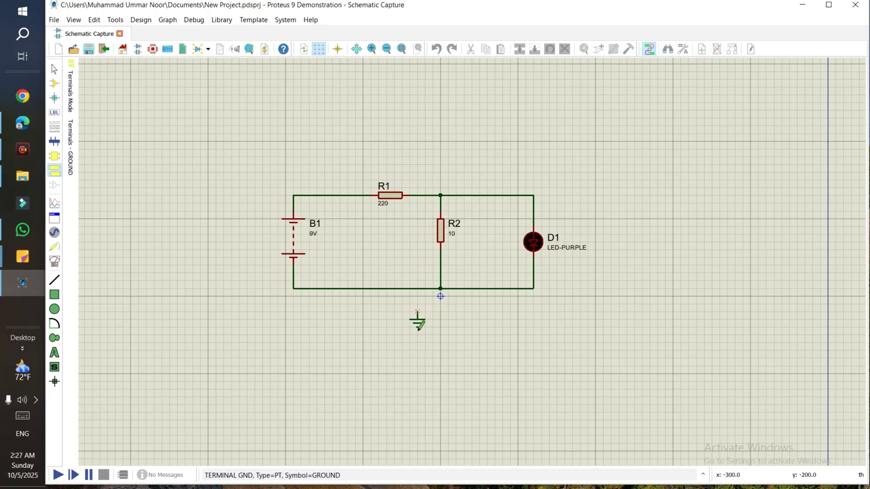
pyautogui.click(416, 298)
pyautogui.click(417, 289)
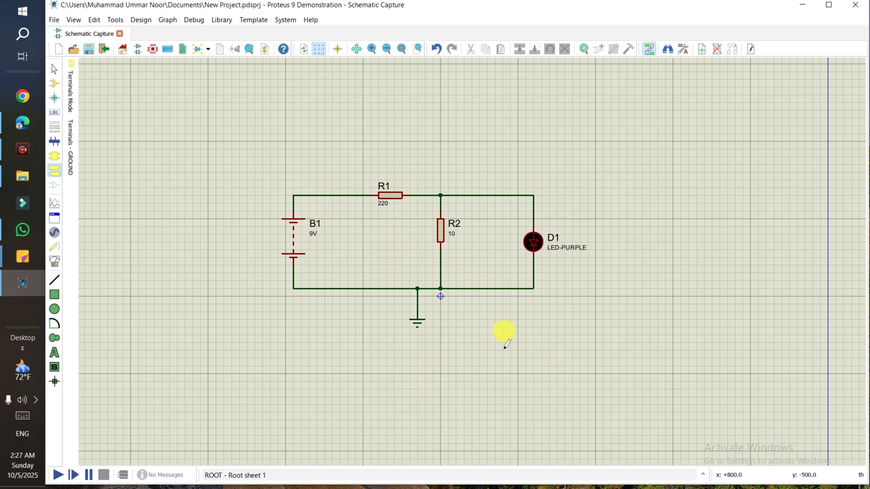
# Run the simulation to check whether LED D1 lights, and stop it
pyautogui.click(58, 475)
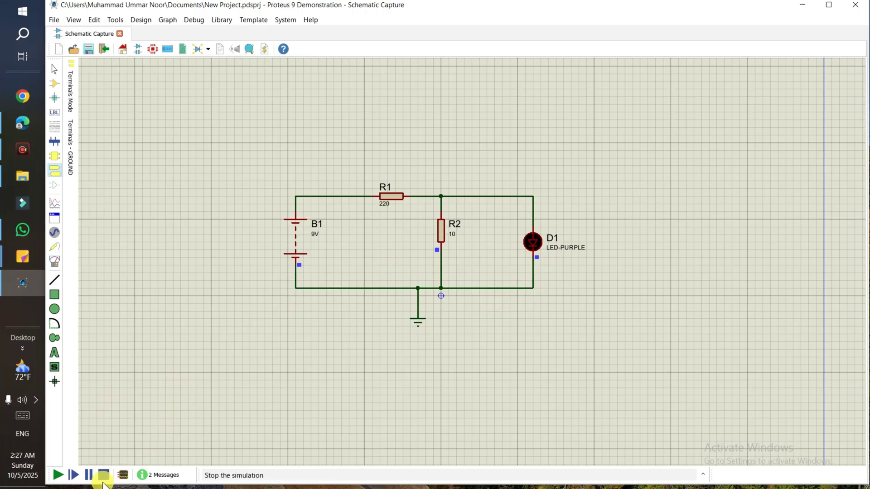
pyautogui.click(103, 475)
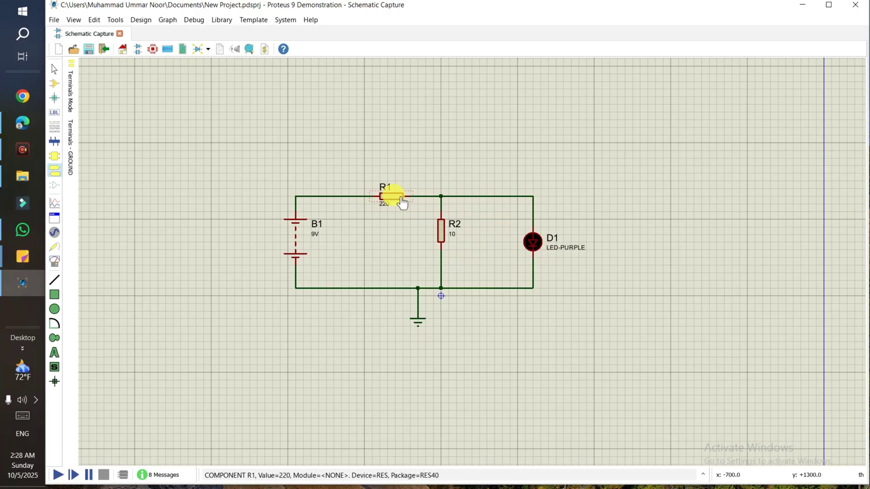
# Set resistor R1's resistance to 110 and test-run the simulation before stopping it
pyautogui.doubleClick(395, 202)
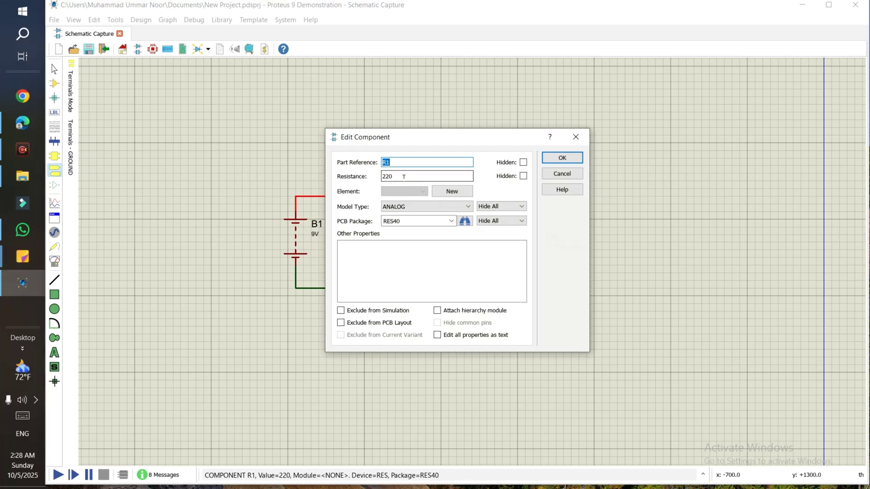
pyautogui.moveTo(393, 176); pyautogui.dragTo(358, 184)
pyautogui.write('110')
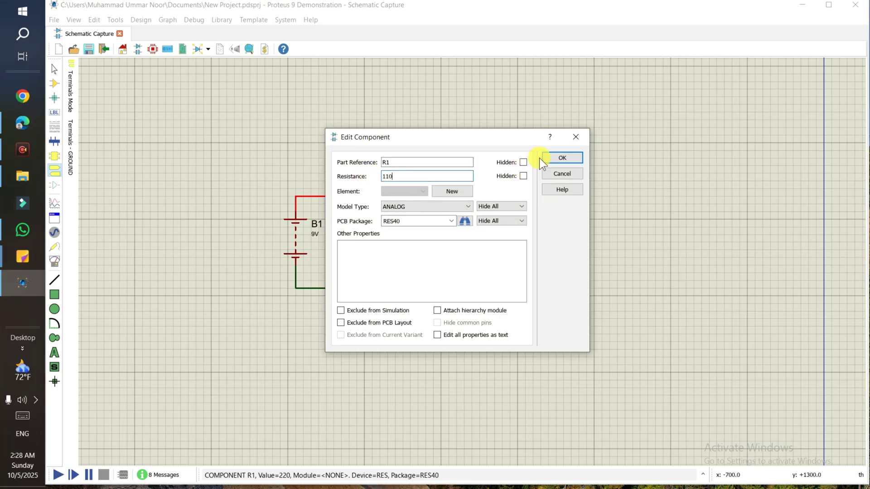
pyautogui.click(556, 158)
pyautogui.click(58, 475)
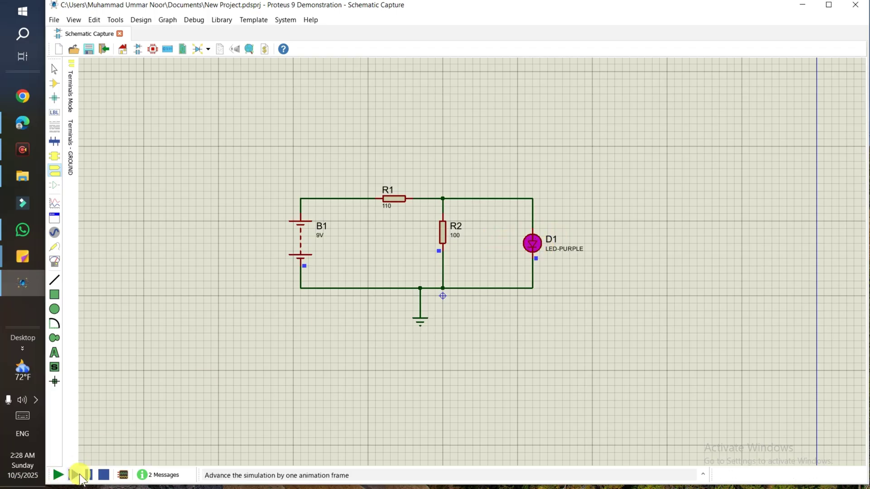
pyautogui.click(104, 474)
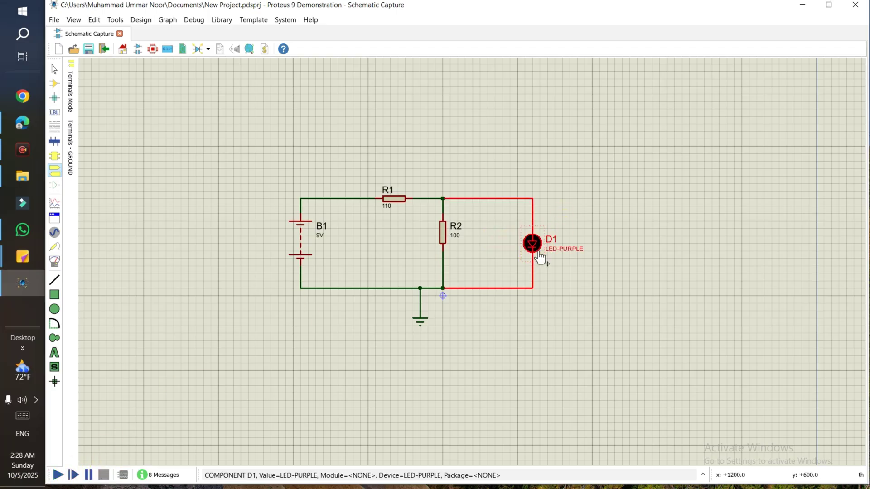
# Review D1's forward voltage and full drive current in its component properties, and run the simulation once more before stopping it
pyautogui.doubleClick(537, 255)
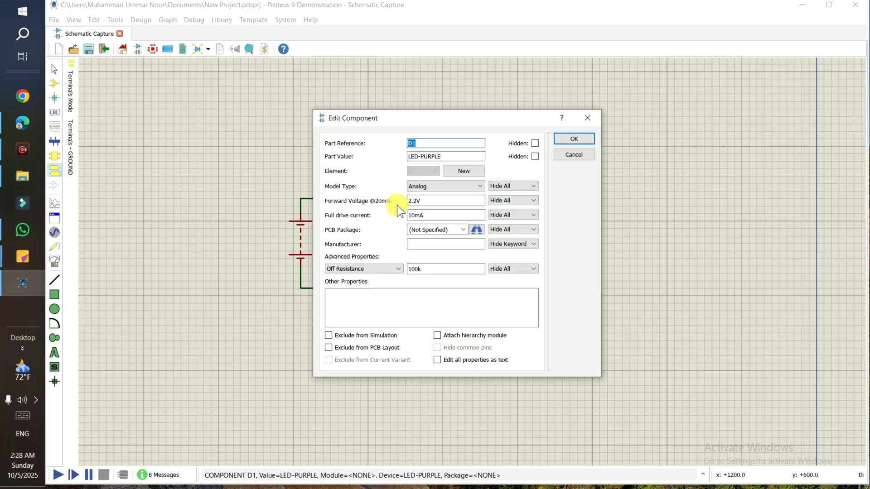
pyautogui.click(419, 216)
pyautogui.write('10mA')
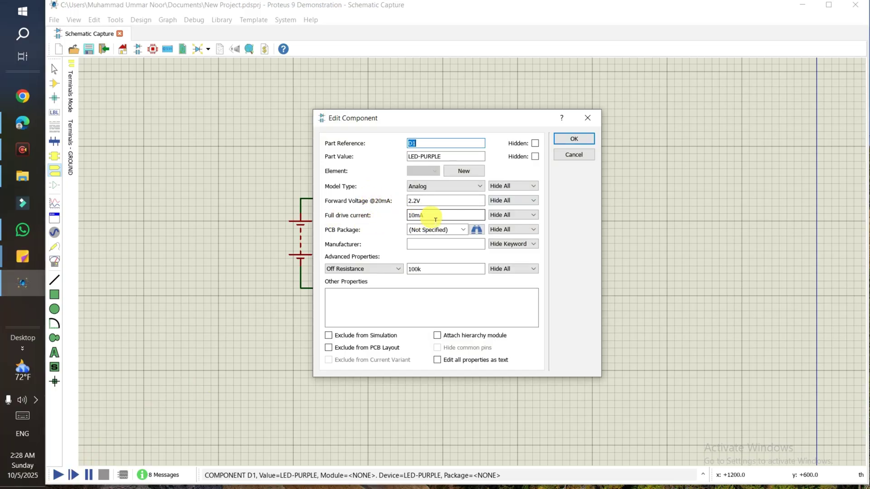
pyautogui.click(574, 139)
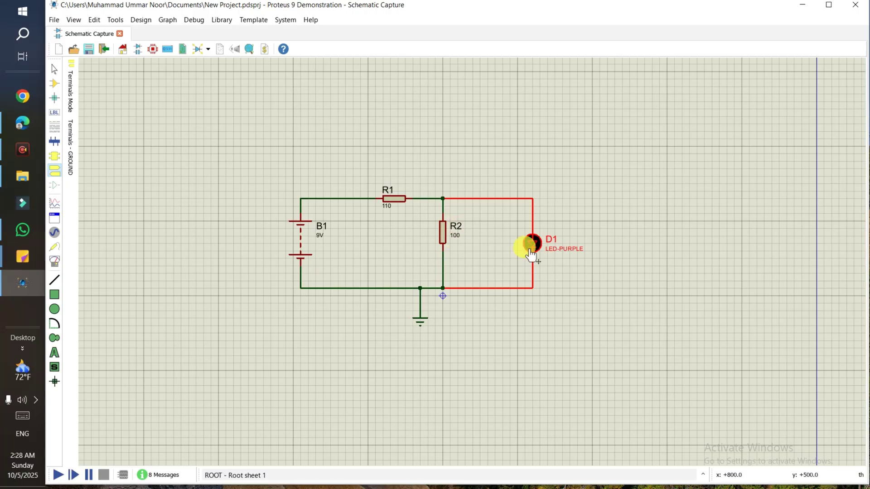
pyautogui.click(62, 472)
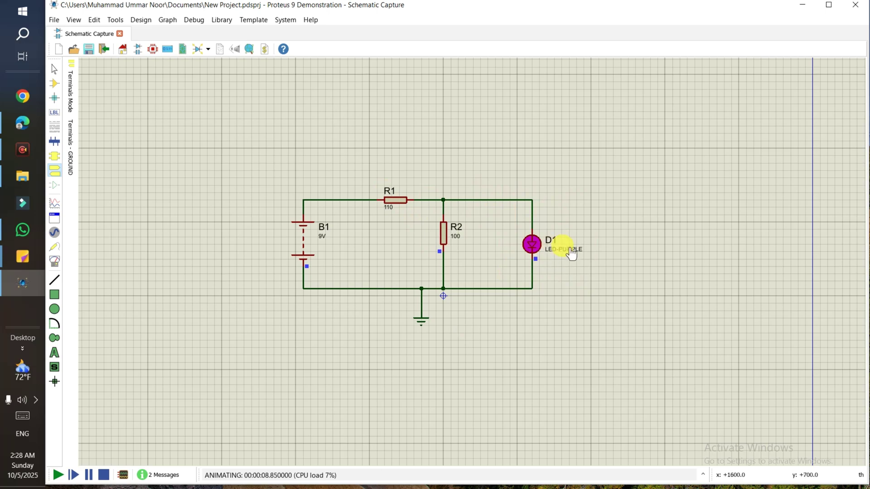
pyautogui.click(104, 474)
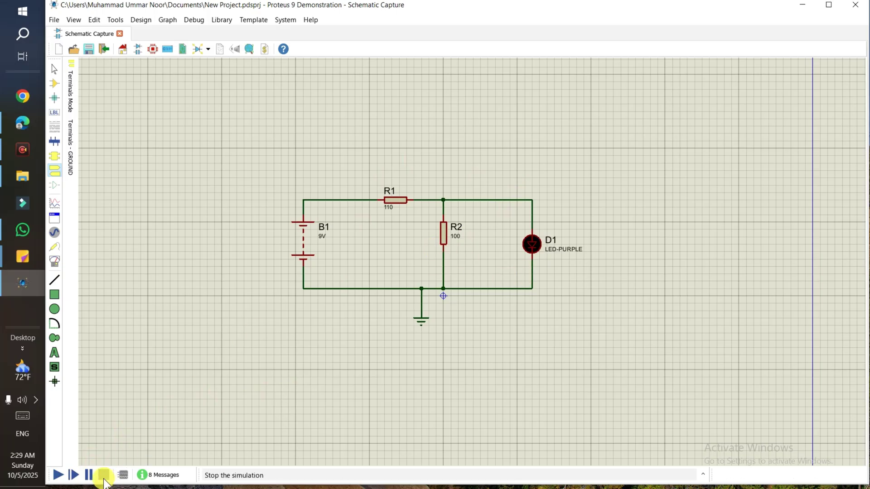
# Restart the simulation, pause it, advance it a few animation frames, and resume it before stopping it
pyautogui.click(58, 474)
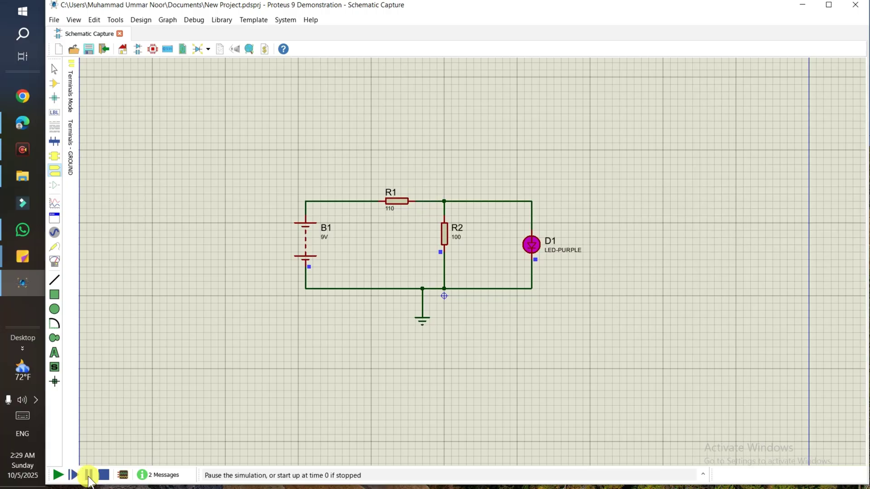
pyautogui.click(89, 475)
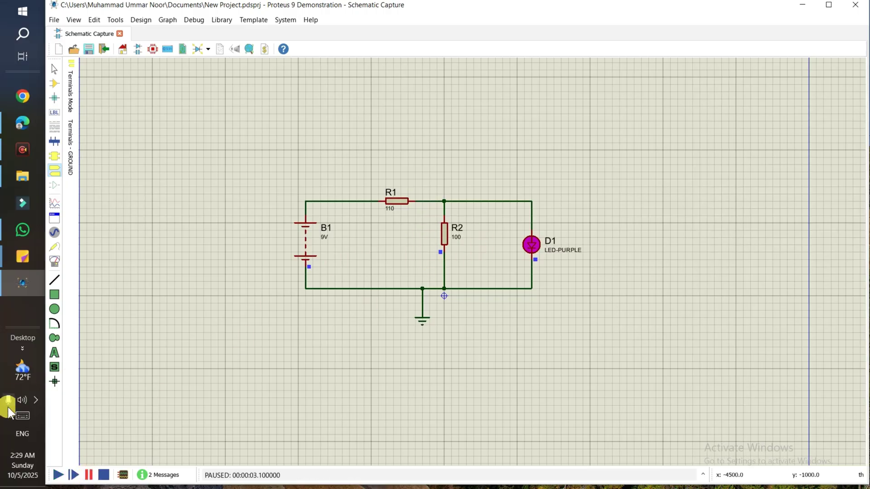
pyautogui.click(74, 475)
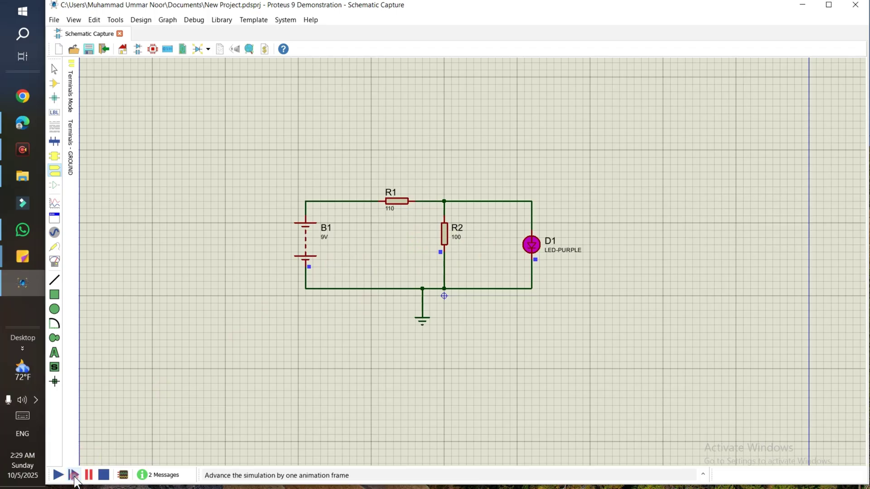
pyautogui.click(73, 474)
pyautogui.click(73, 474)
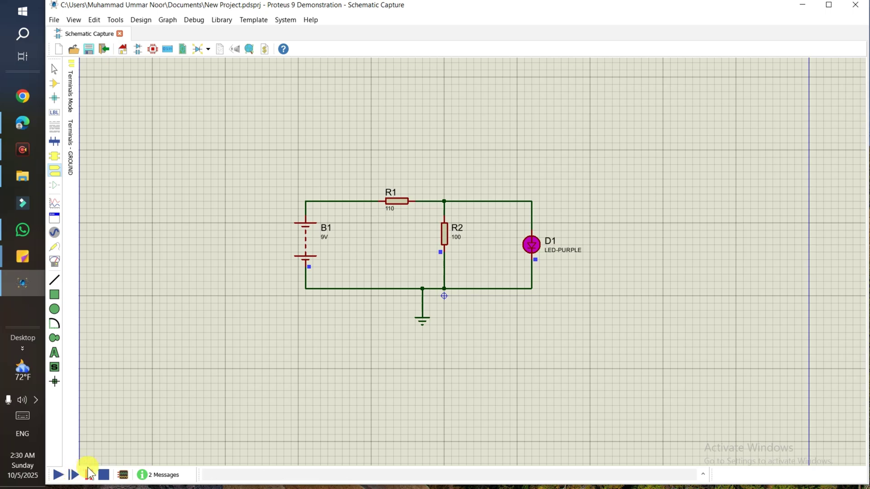
pyautogui.click(88, 475)
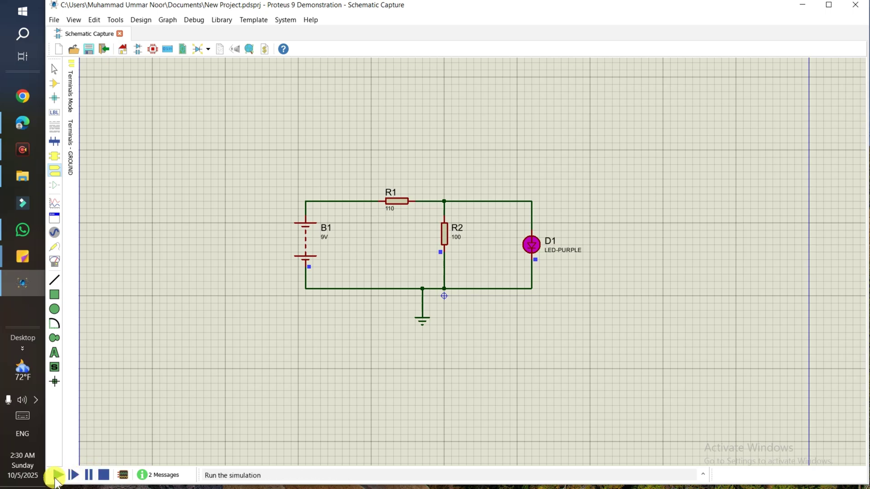
pyautogui.click(104, 475)
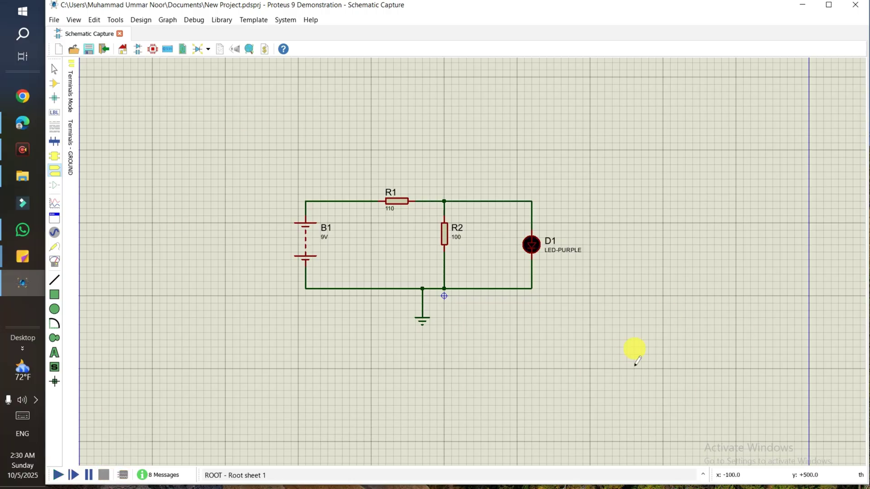
# Delete the wire between the R1–R2 node and D1's upper pin and place a DC AMMETER in the gap
pyautogui.click(54, 261)
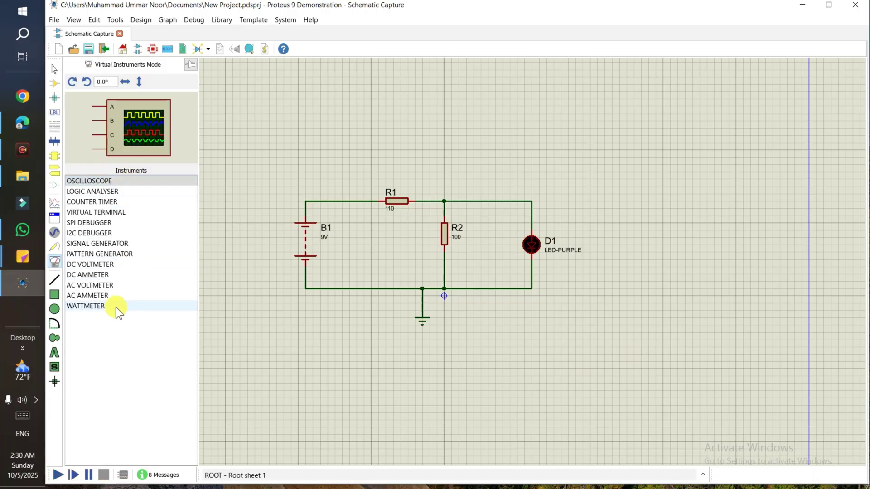
pyautogui.click(116, 274)
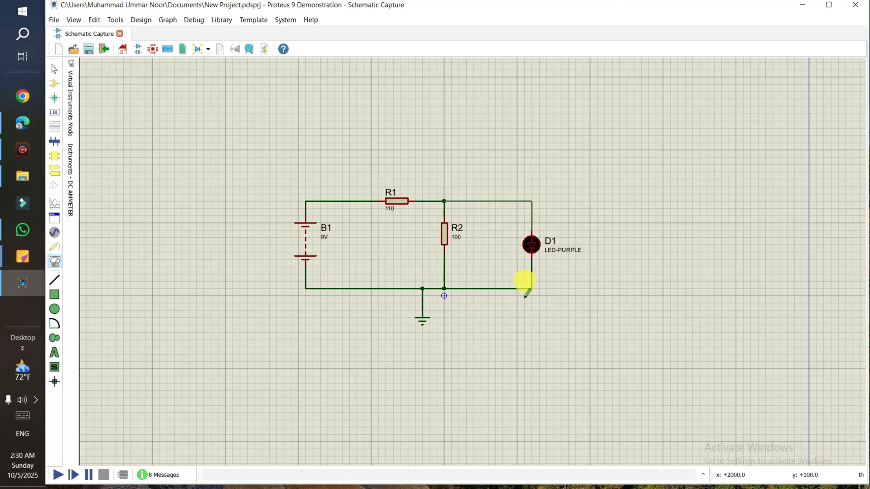
pyautogui.moveTo(68, 224)
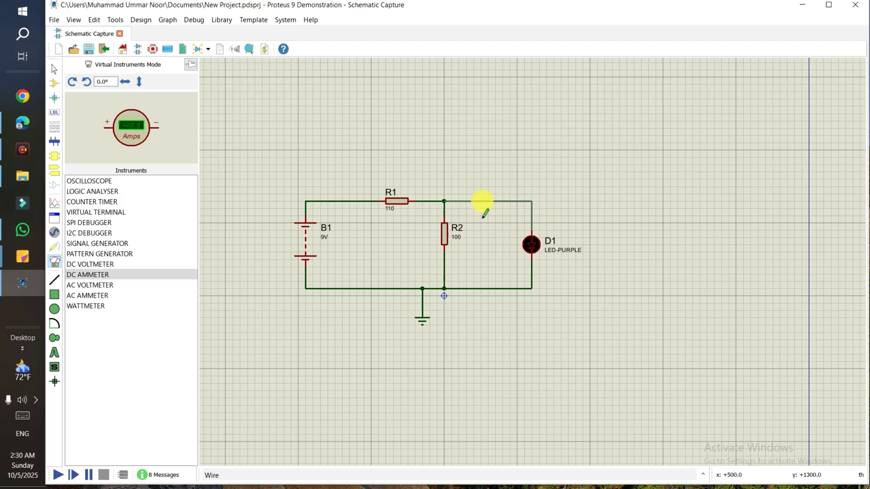
pyautogui.moveTo(503, 179); pyautogui.dragTo(570, 215)
pyautogui.press('Delete')
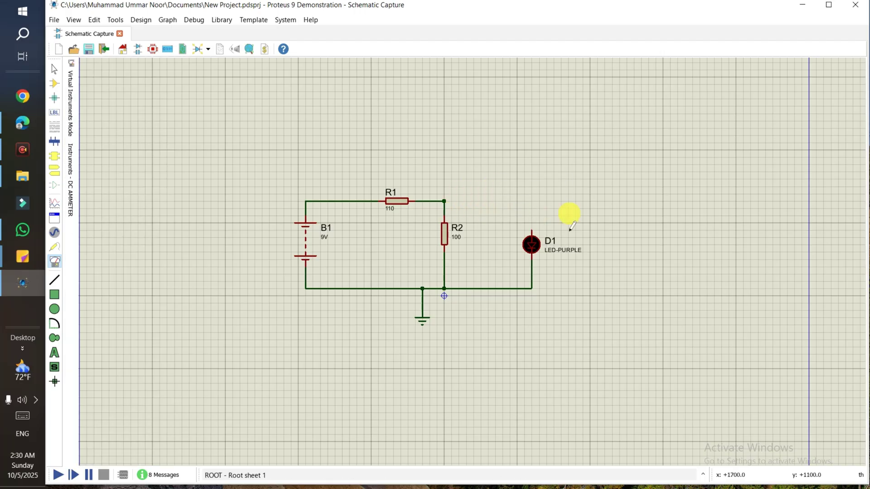
pyautogui.click(497, 201)
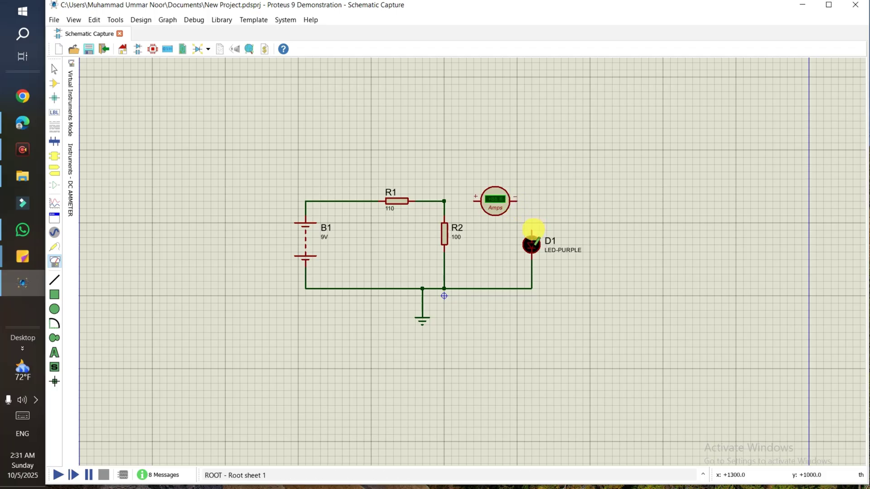
# Wire the ammeter's negative pin to D1's upper pin and its positive pin to the R1–R2 node, and test-run the simulation
pyautogui.click(532, 232)
pyautogui.click(516, 201)
pyautogui.click(474, 200)
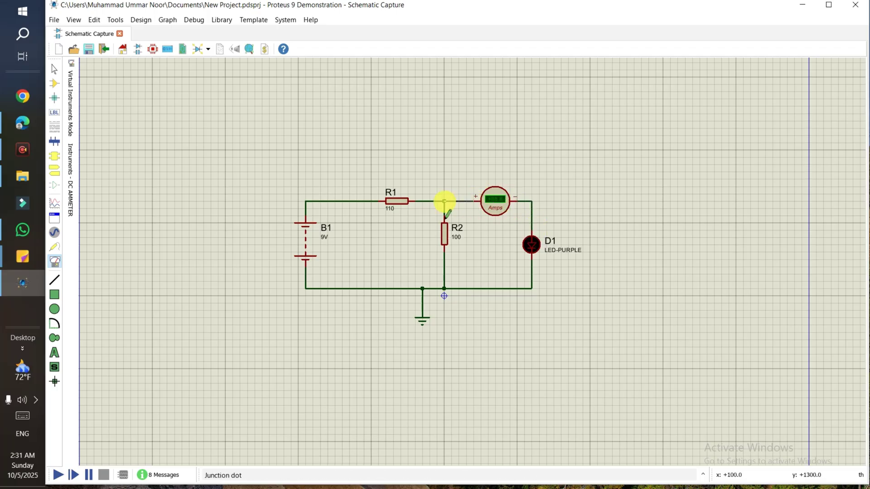
pyautogui.click(444, 201)
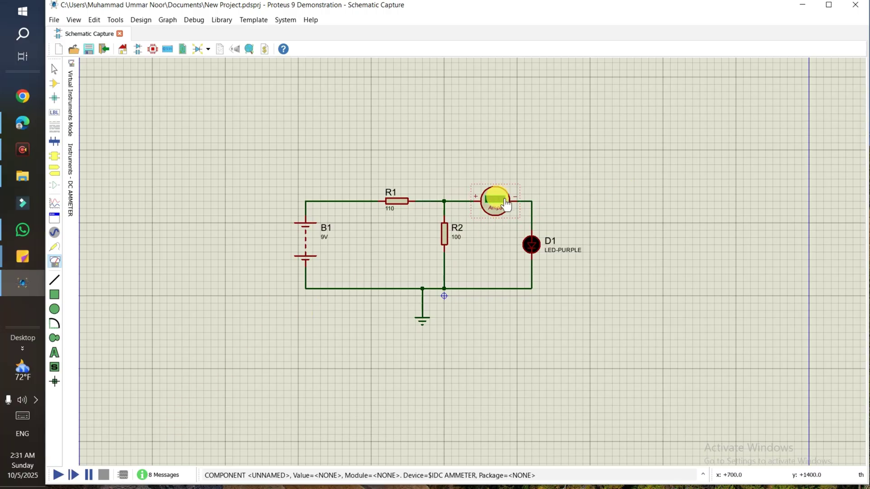
pyautogui.click(58, 474)
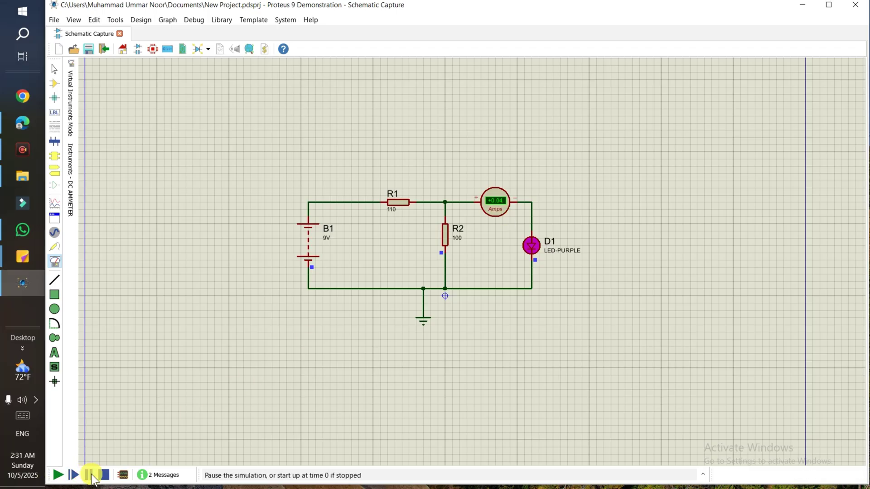
pyautogui.click(104, 475)
# Set the DC ammeter's display range to Milliamps in its component properties
pyautogui.click(496, 202)
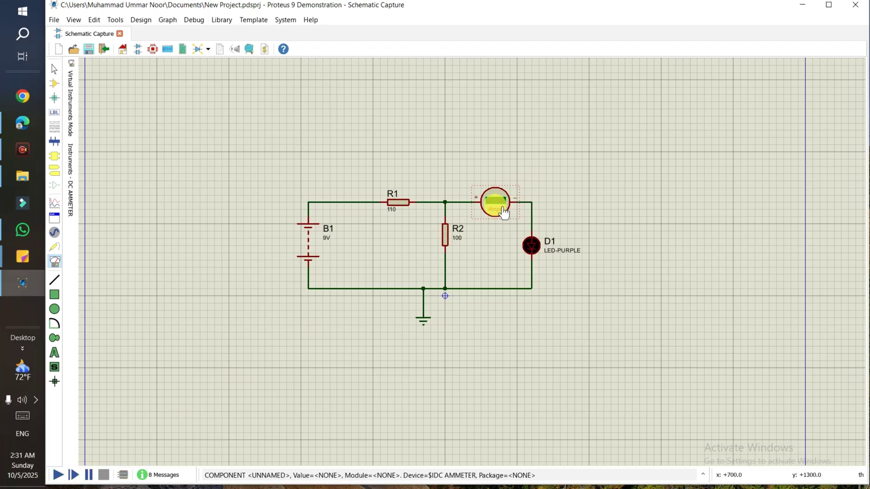
pyautogui.click(501, 207)
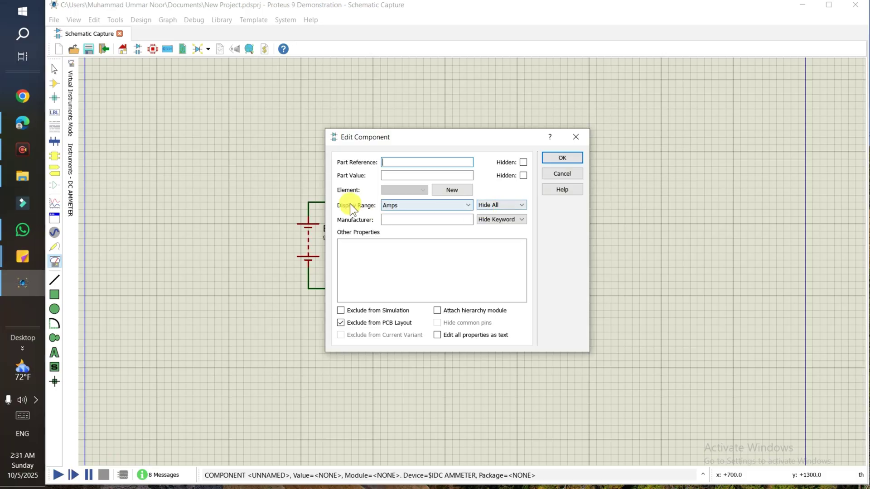
pyautogui.click(392, 204)
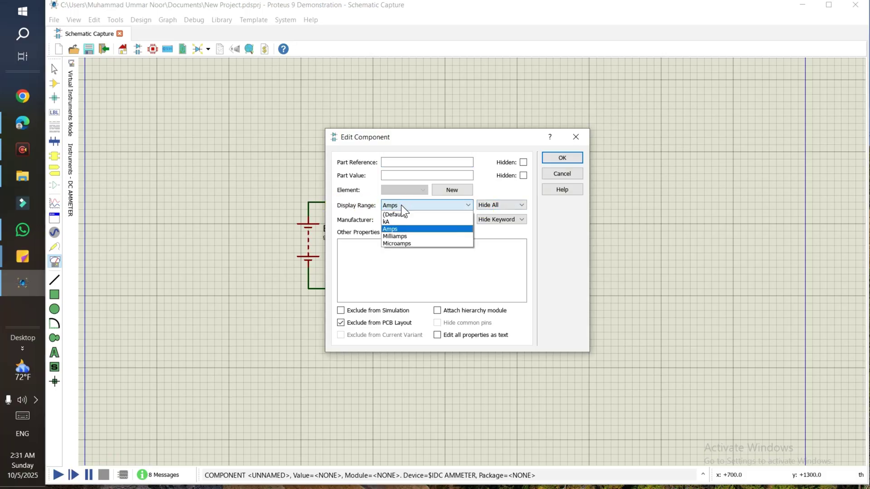
pyautogui.click(415, 236)
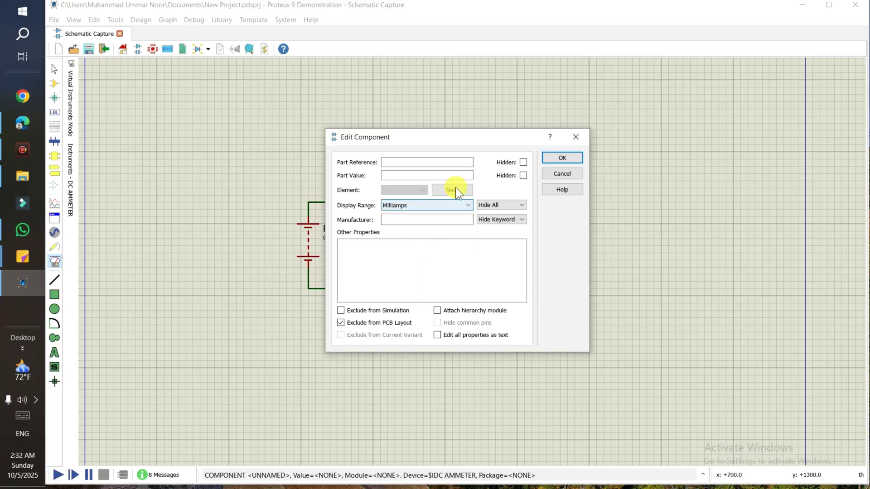
pyautogui.click(562, 158)
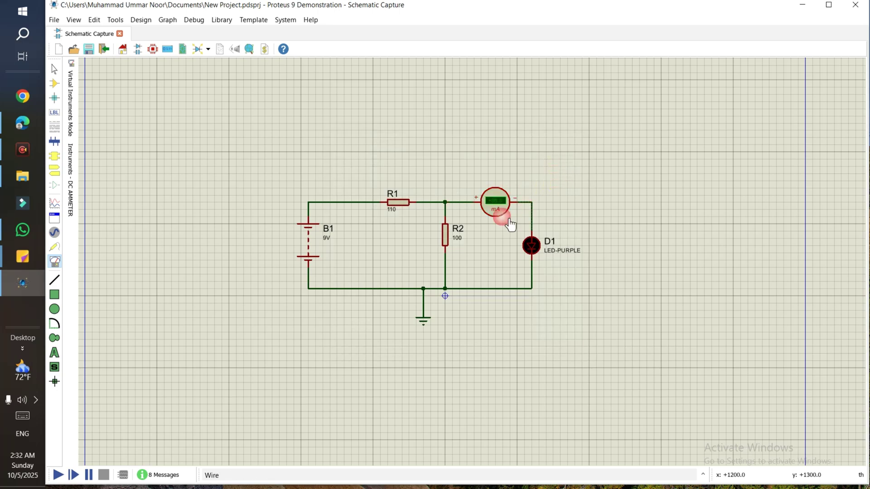
# Run the simulation to read the LED current on the ammeter, and stop it
pyautogui.scroll(2, 481, 261)
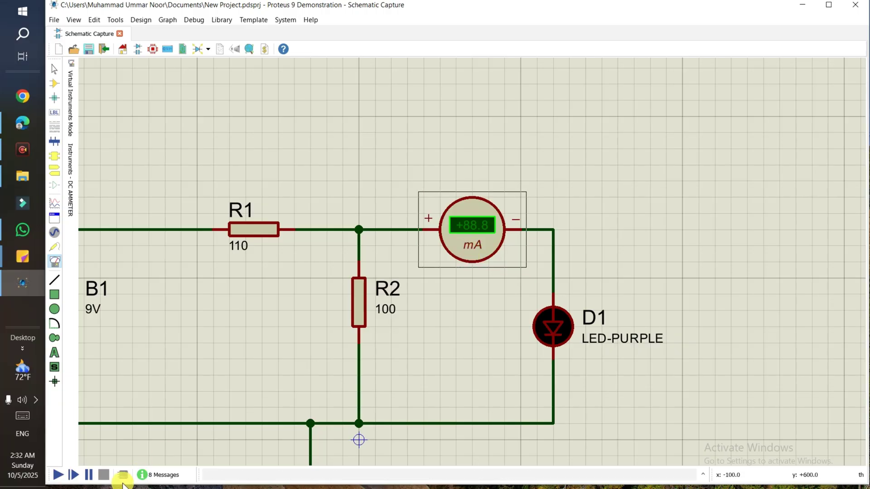
pyautogui.click(58, 475)
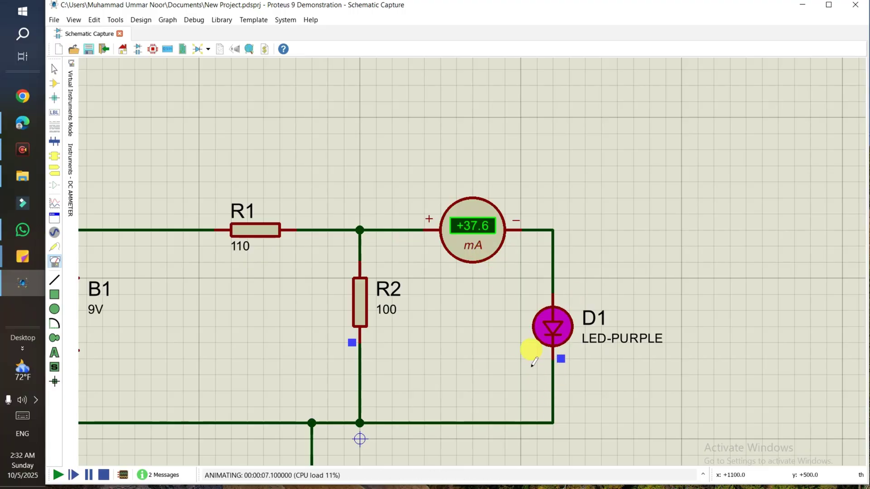
pyautogui.click(104, 474)
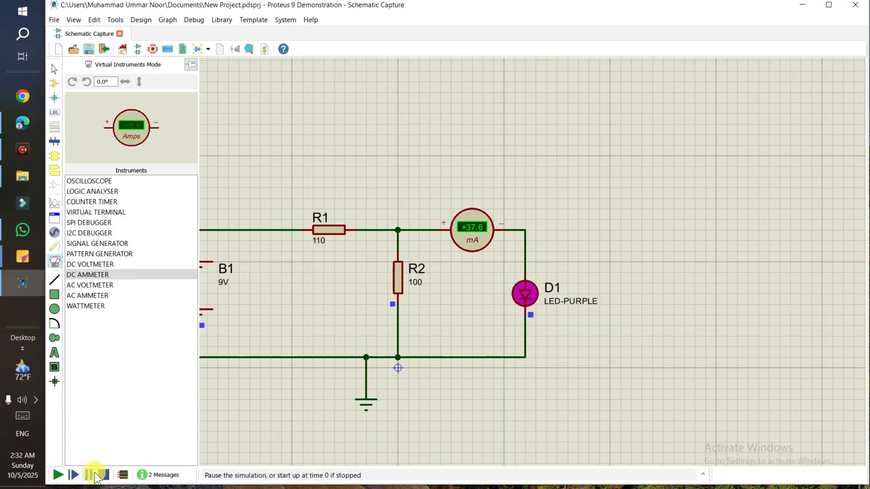
# Connect a new DC VOLTMETER in parallel with D1, its positive pin to D1's upper node, and test-run the simulation
pyautogui.click(92, 263)
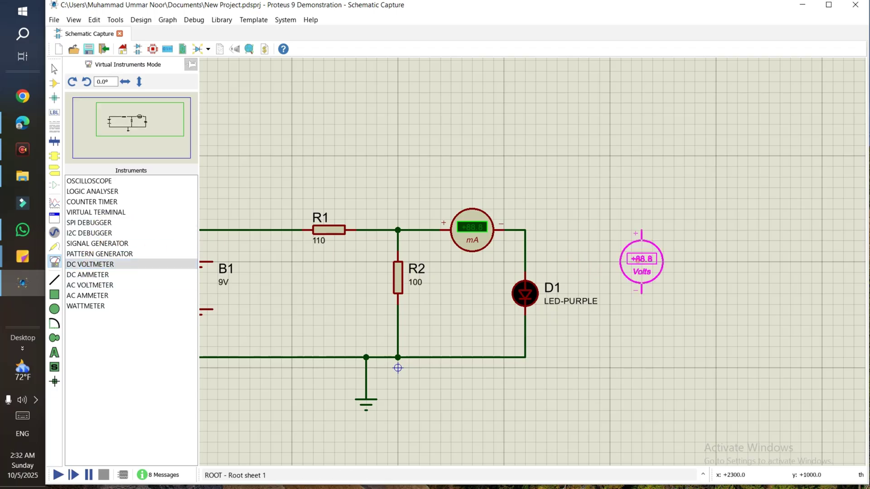
pyautogui.click(652, 282)
pyautogui.click(652, 253)
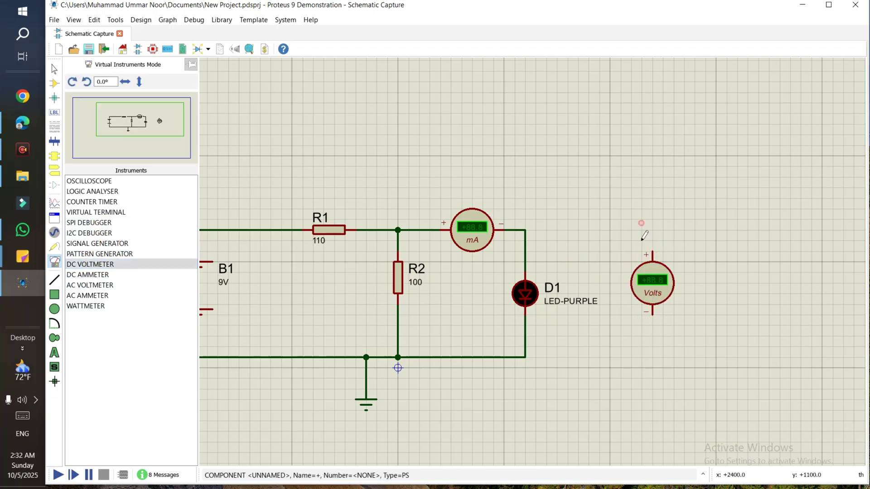
pyautogui.click(525, 229)
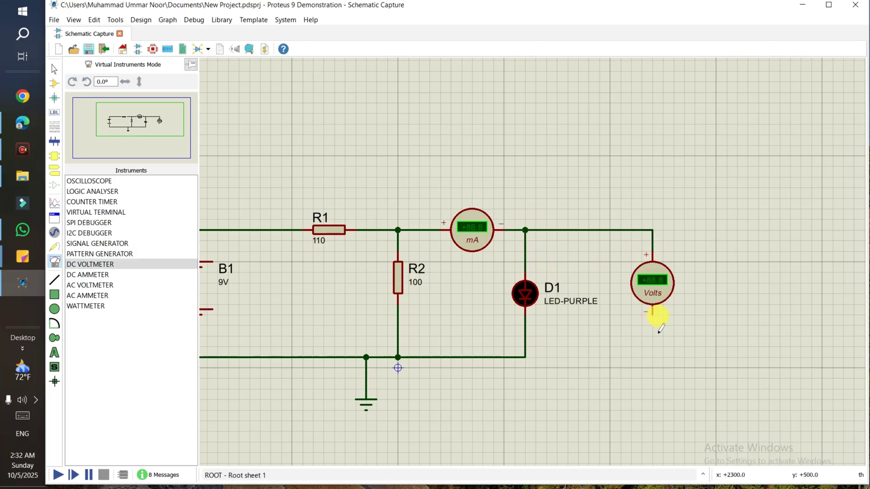
pyautogui.click(652, 315)
pyautogui.click(525, 357)
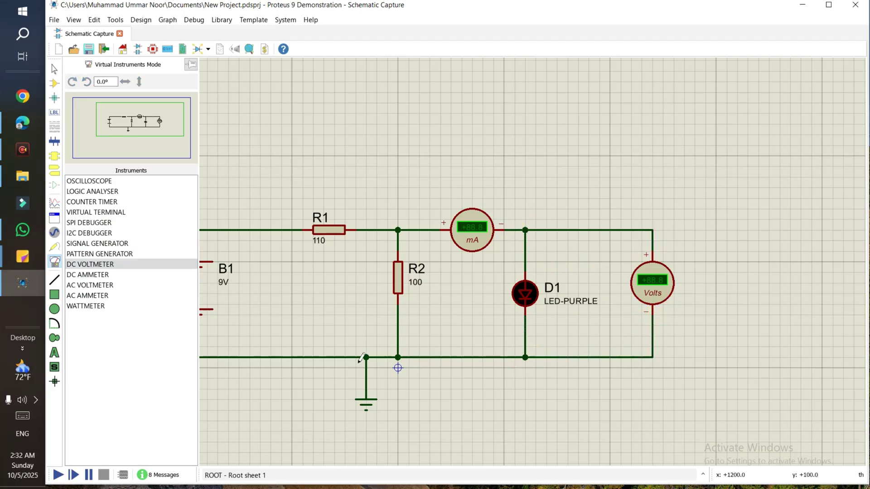
pyautogui.click(57, 475)
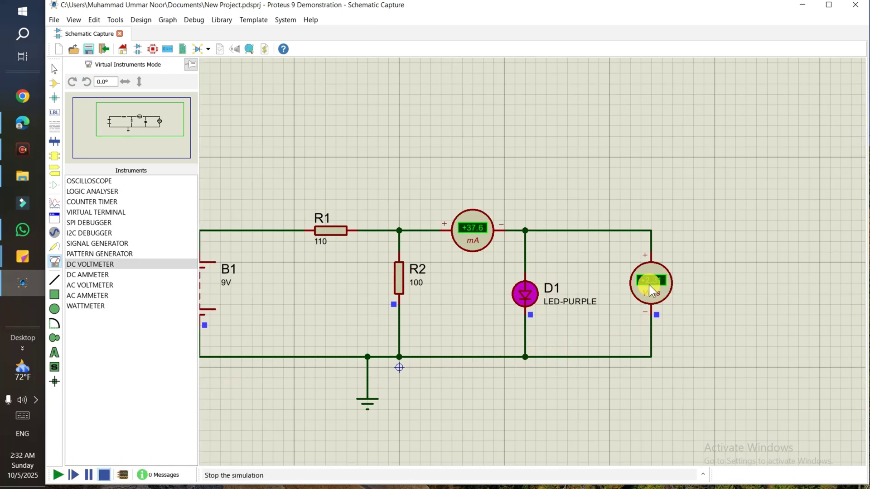
pyautogui.click(104, 475)
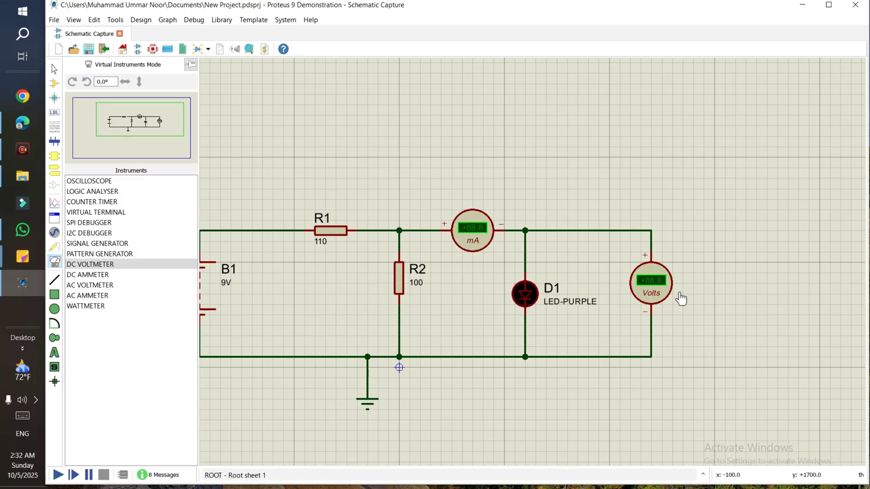
# Review the voltmeter's display range options and load resistance, leave them unchanged, and start the simulation again
pyautogui.doubleClick(656, 281)
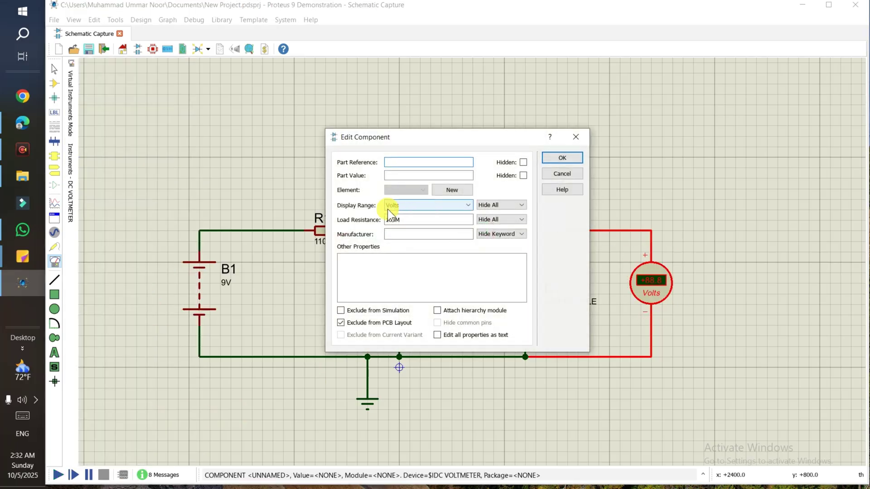
pyautogui.click(442, 209)
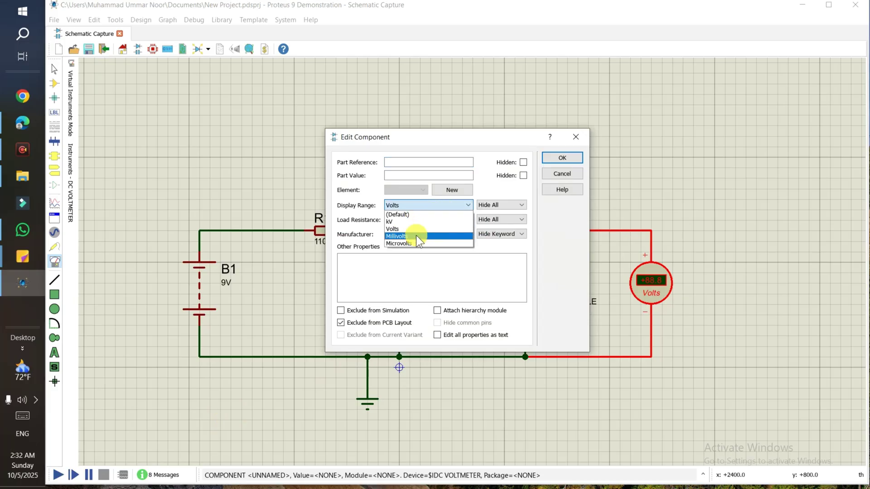
pyautogui.click(347, 234)
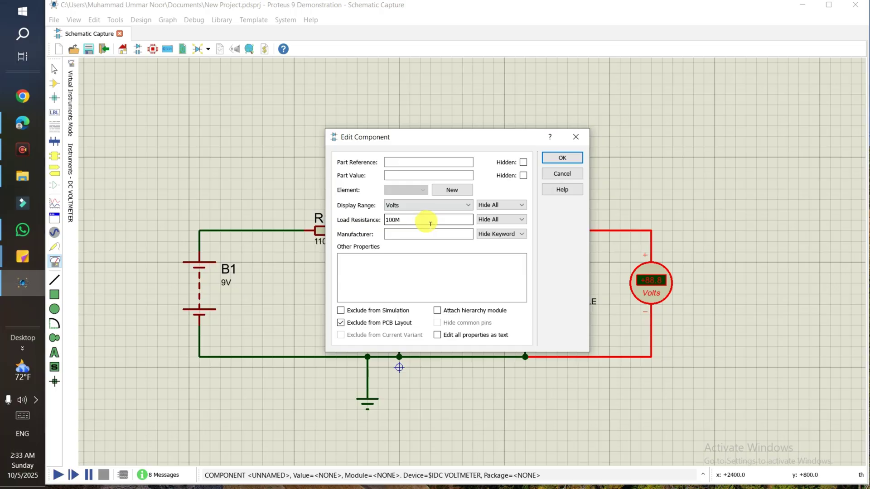
pyautogui.click(560, 175)
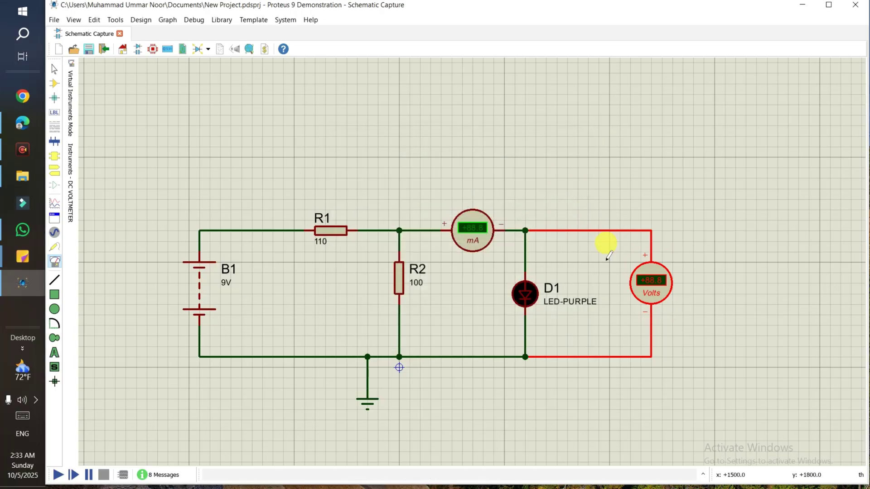
pyautogui.click(58, 474)
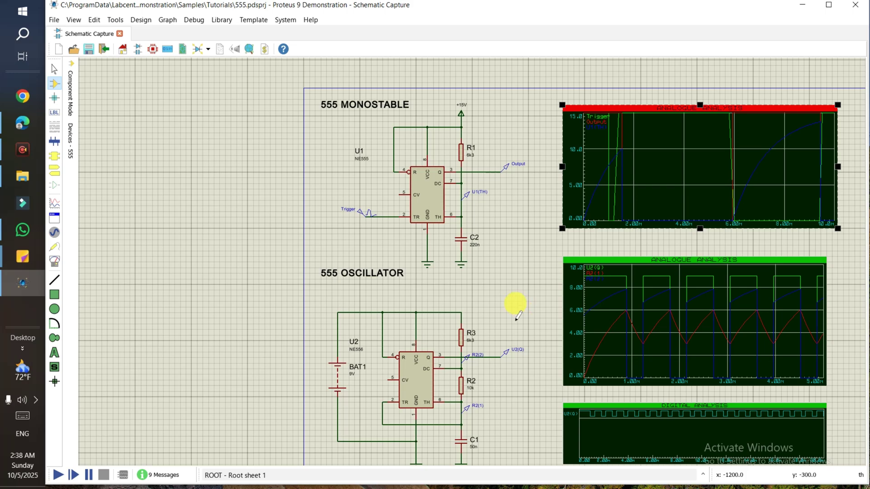
# Place an ANALOGUE graph in the empty area above the 555 monostable circuit's existing analysis graph
pyautogui.scroll(-2, 449, 331)
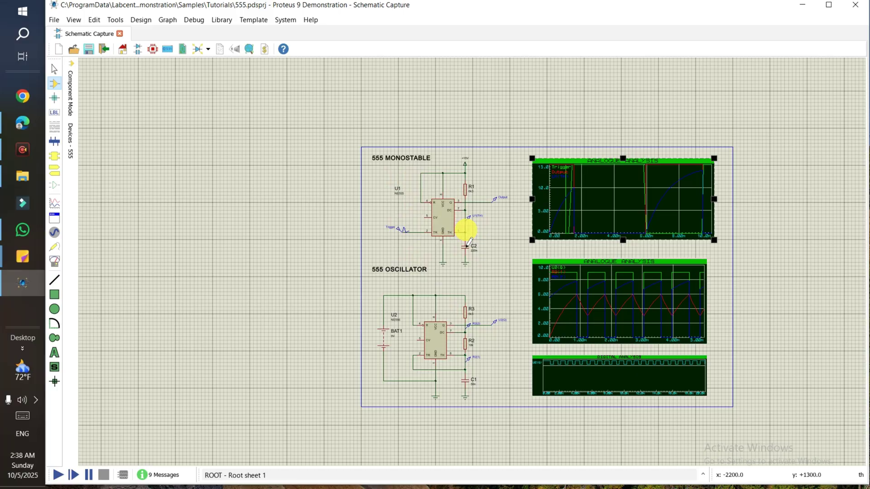
pyautogui.scroll(1, 606, 194)
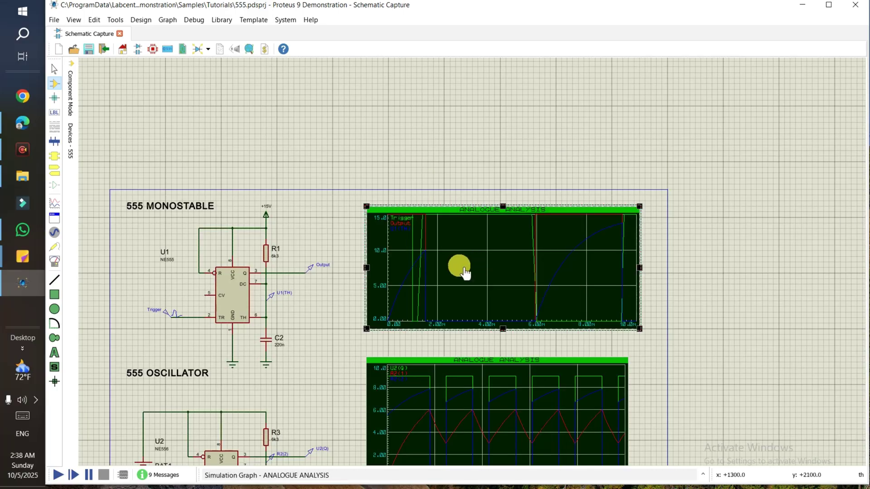
pyautogui.scroll(1, 480, 251)
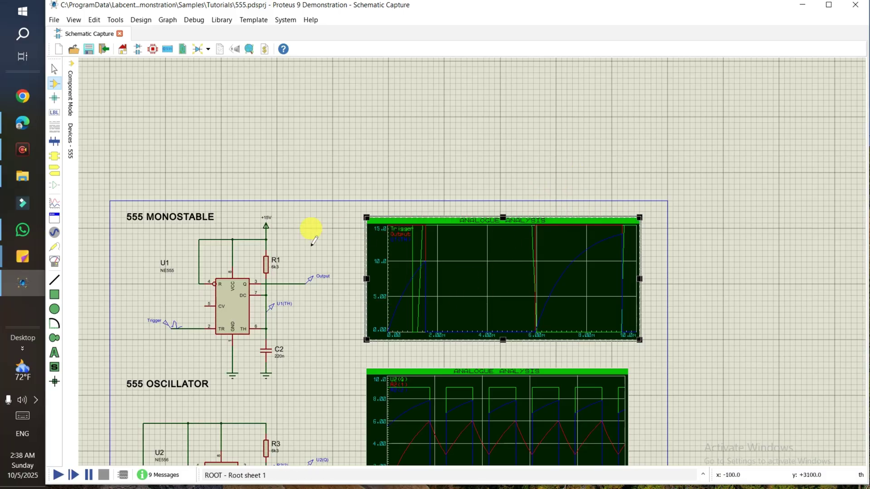
pyautogui.click(55, 203)
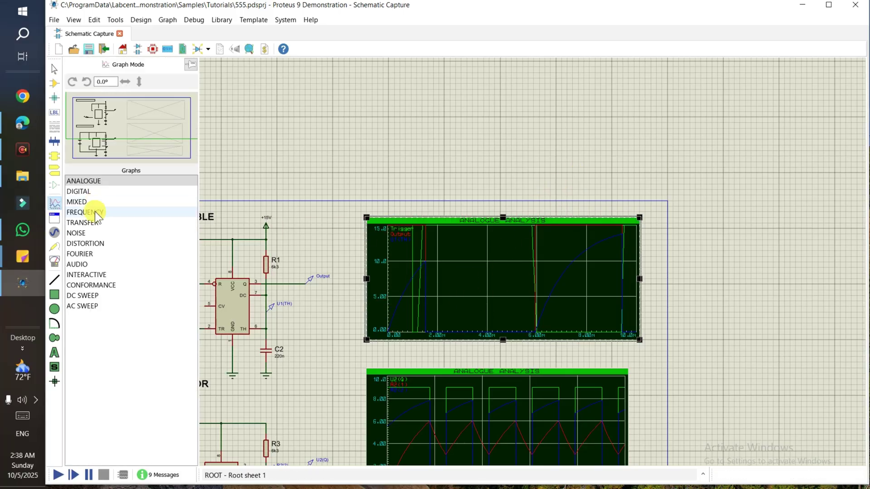
pyautogui.click(615, 183)
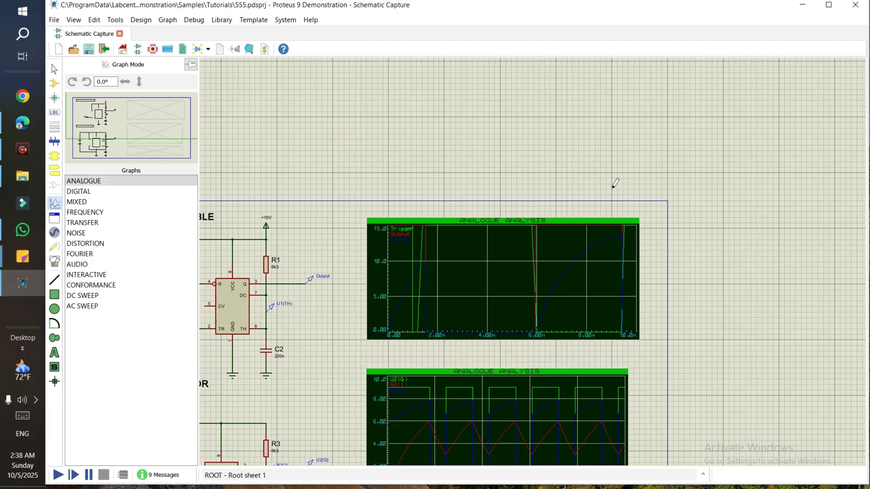
pyautogui.moveTo(638, 177); pyautogui.dragTo(439, 107)
pyautogui.click(489, 140)
pyautogui.moveTo(489, 140); pyautogui.dragTo(467, 140)
# Review the probe names and settings of the U1(TH) and Output voltage probes in the 555 monostable circuit
pyautogui.moveTo(311, 272); pyautogui.dragTo(472, 264)
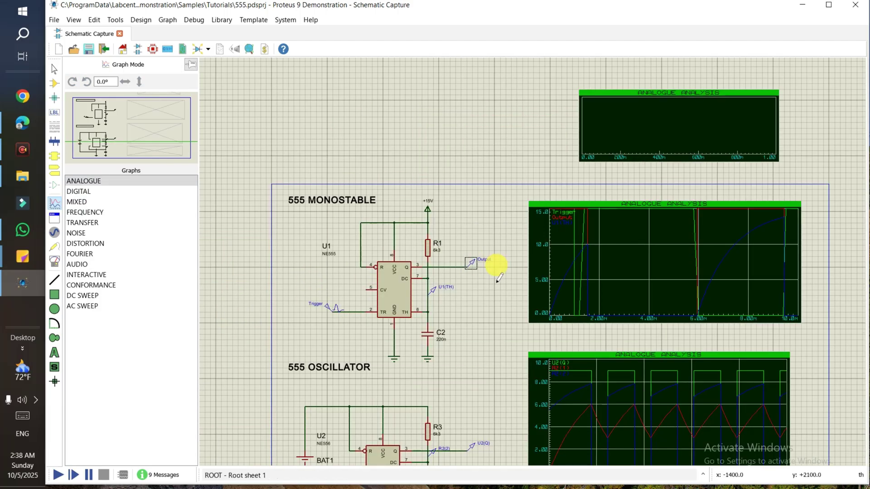
pyautogui.scroll(2, 498, 278)
pyautogui.click(349, 303)
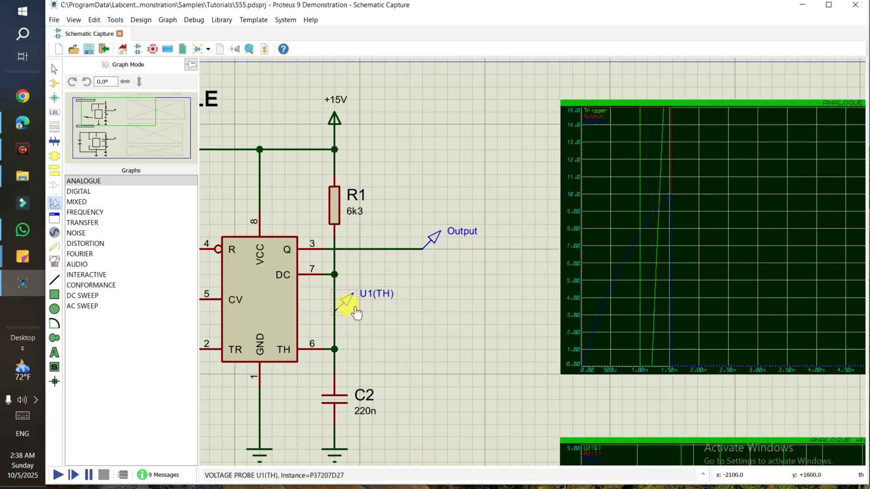
pyautogui.click(353, 304)
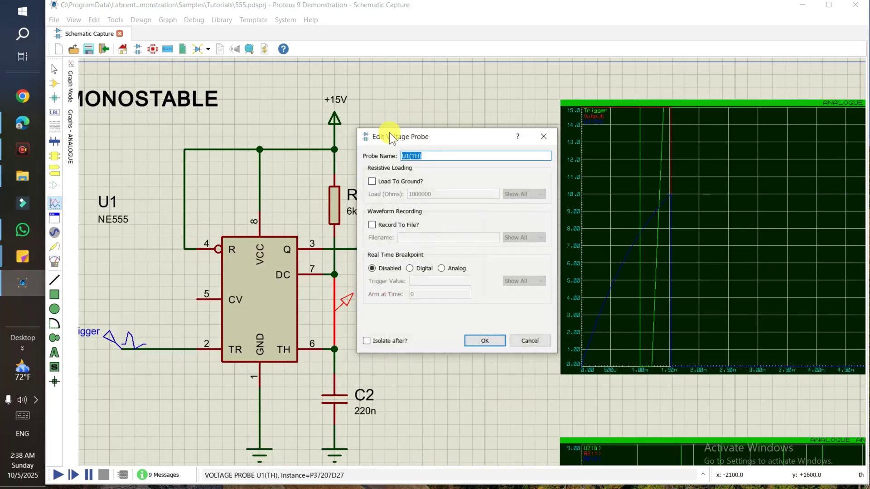
pyautogui.moveTo(399, 157); pyautogui.dragTo(442, 157)
pyautogui.click(410, 156)
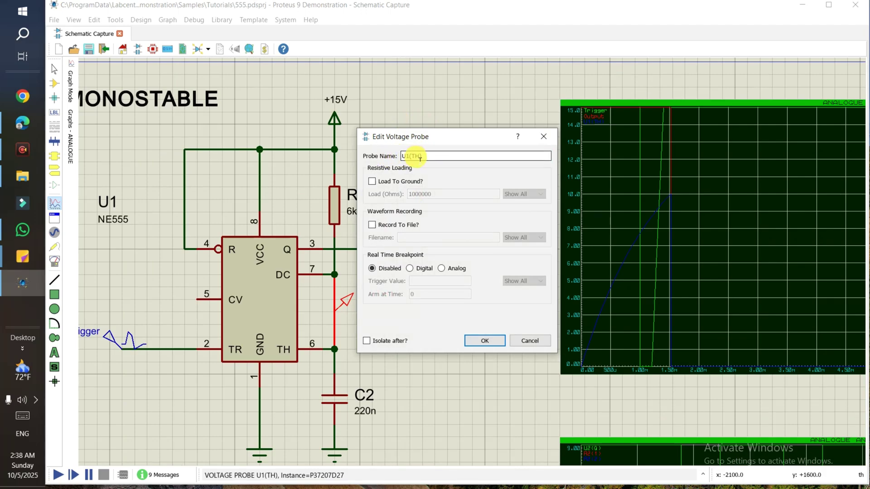
pyautogui.doubleClick(417, 157)
pyautogui.click(410, 158)
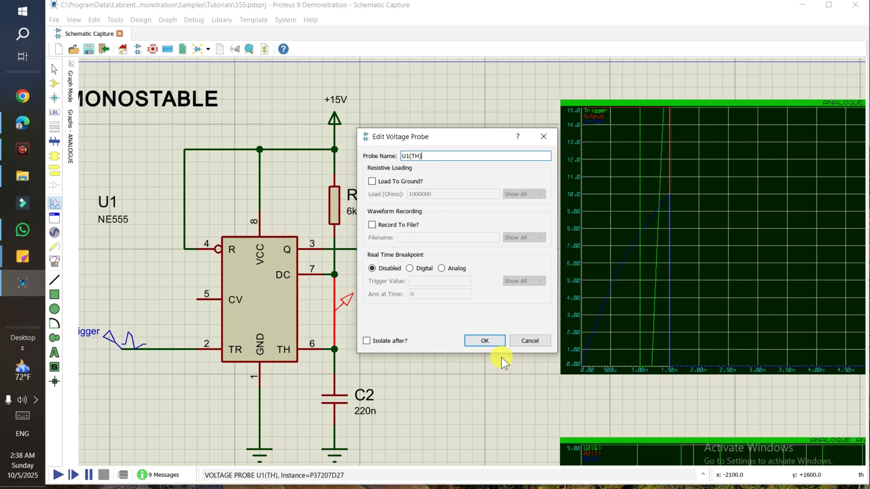
pyautogui.click(481, 342)
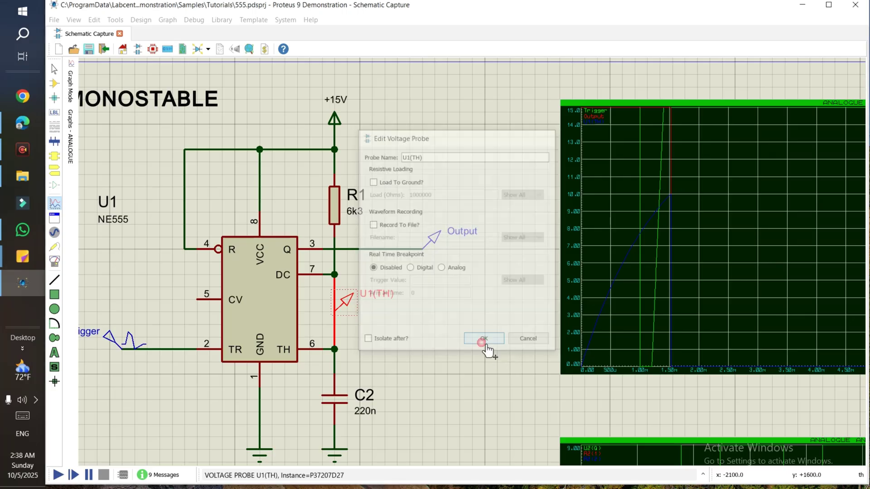
pyautogui.doubleClick(467, 243)
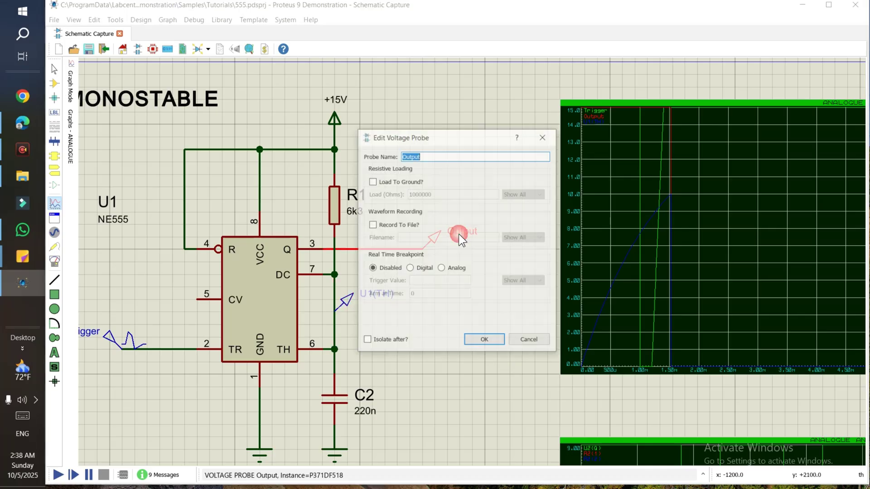
pyautogui.click(481, 341)
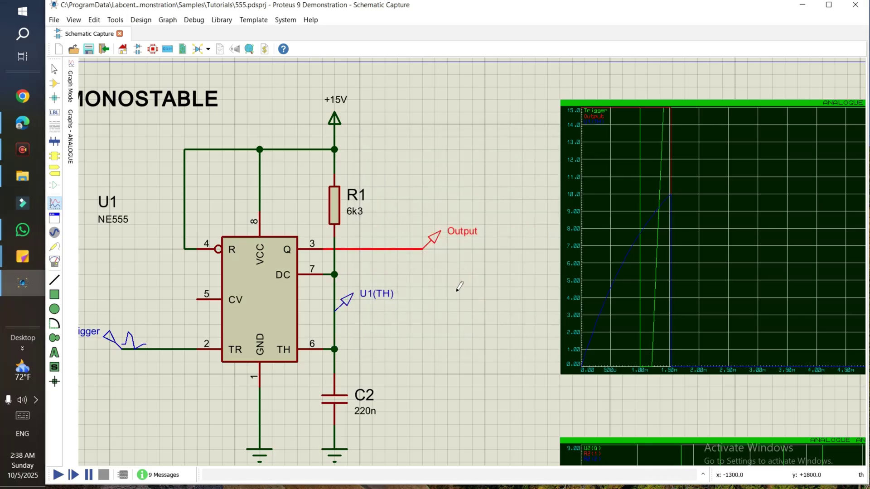
# Place a VOLTAGE probe on the wire between U1's Q pin and the Output probe
pyautogui.click(54, 247)
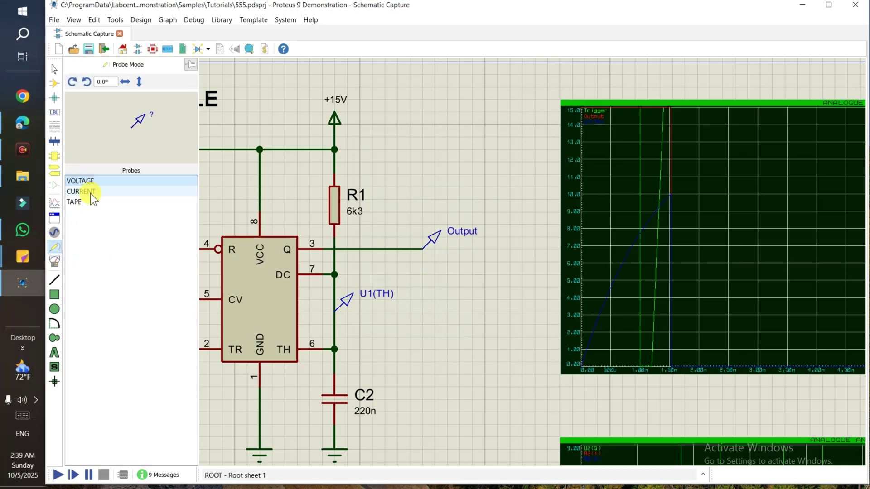
pyautogui.click(91, 193)
pyautogui.click(91, 181)
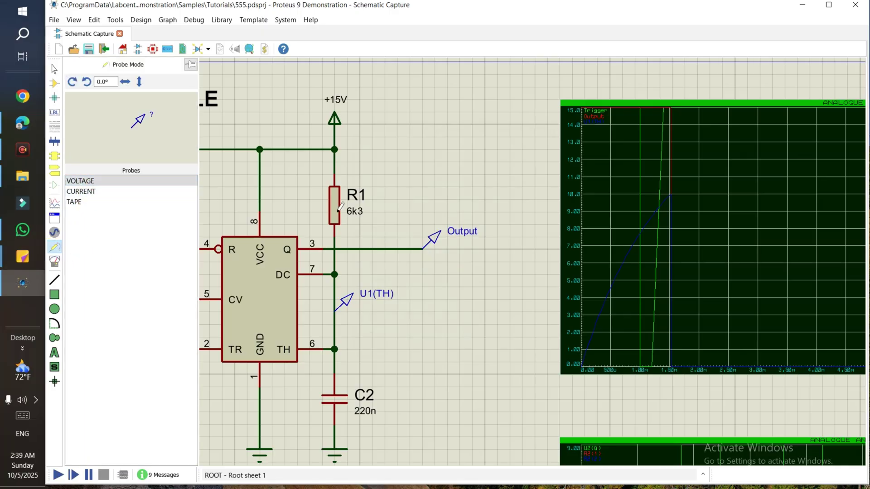
pyautogui.click(373, 248)
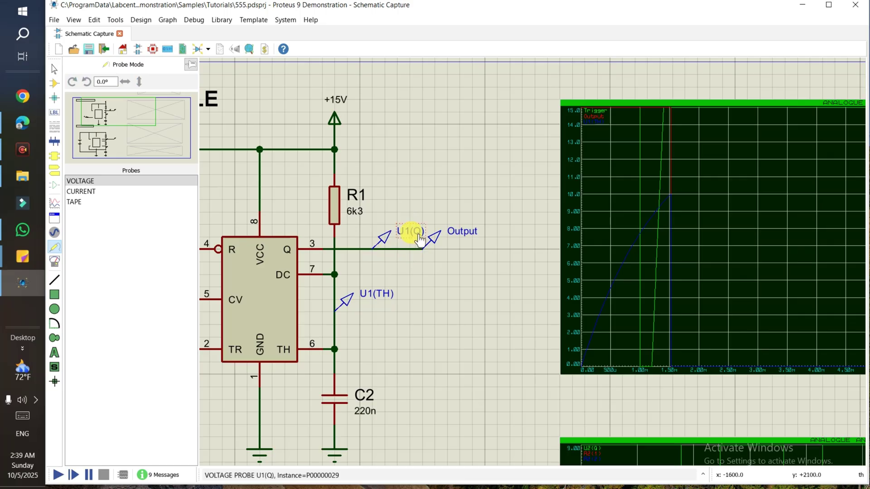
# Place another VOLTAGE probe on the wire below the U1(TH) probe, and rename the new Q-pin probe as Out 2
pyautogui.click(336, 335)
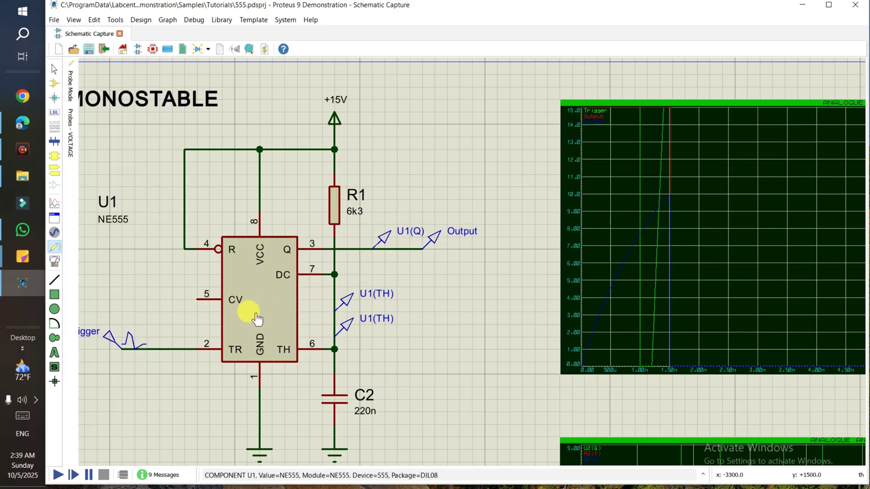
pyautogui.doubleClick(420, 237)
pyautogui.click(434, 160)
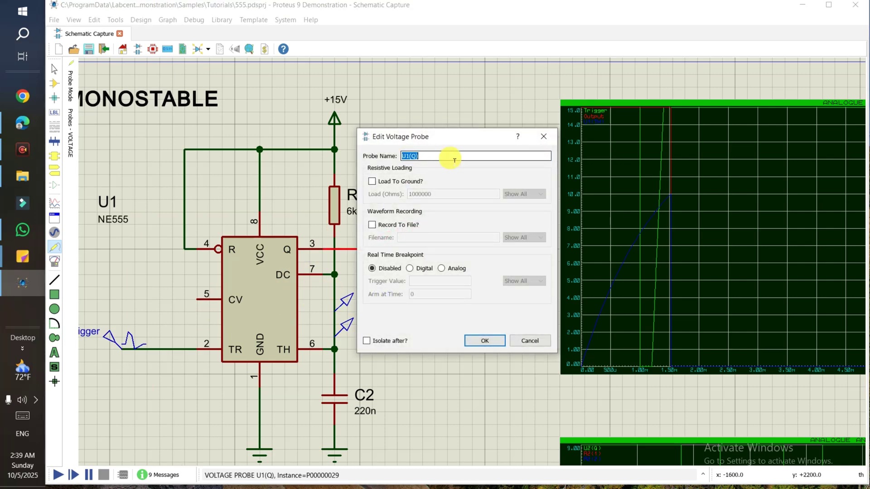
pyautogui.write('Output')
pyautogui.click(484, 340)
pyautogui.doubleClick(420, 228)
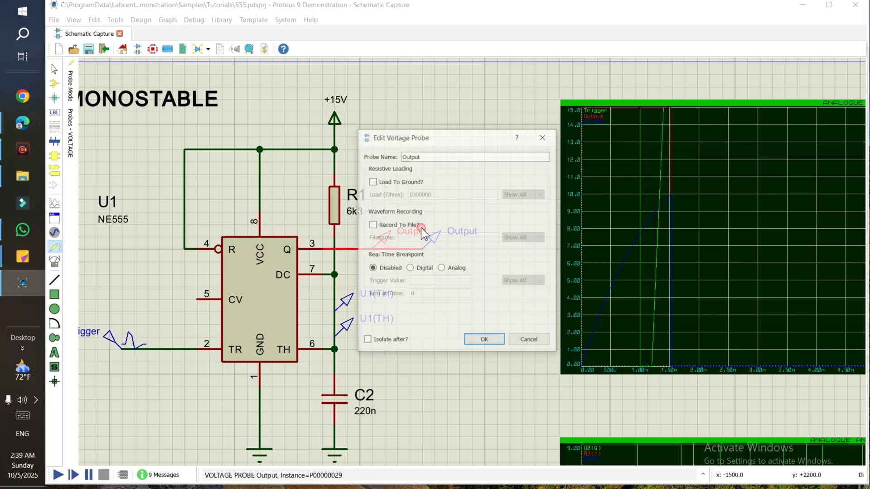
pyautogui.doubleClick(434, 155)
pyautogui.press('BackSpace')
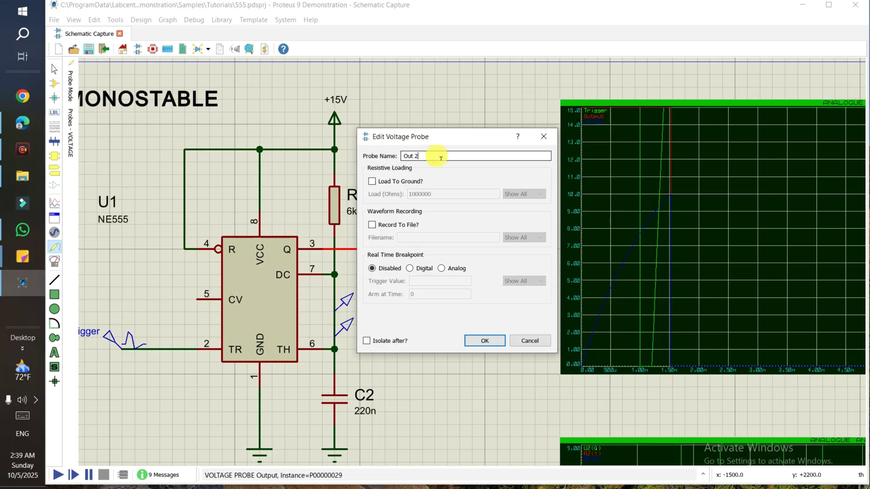
pyautogui.click(484, 340)
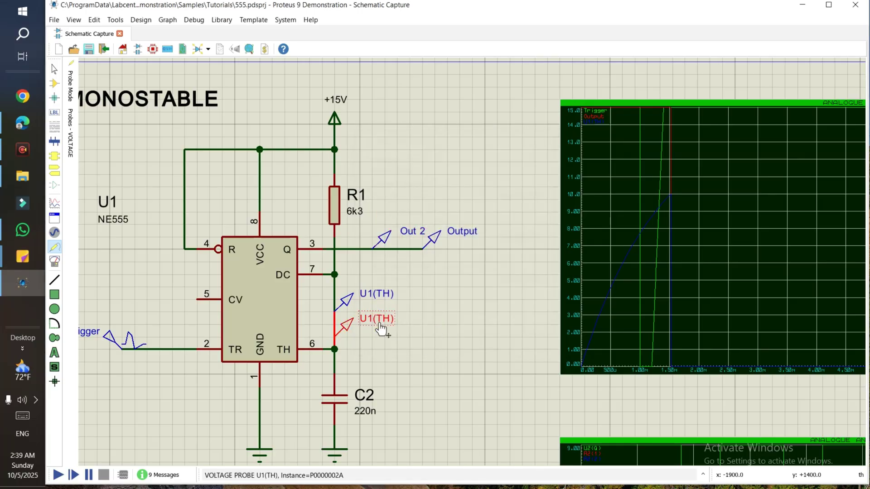
# Rename the newly placed lower U1(TH) probe as U1(TH) 2
pyautogui.doubleClick(380, 330)
pyautogui.click(434, 156)
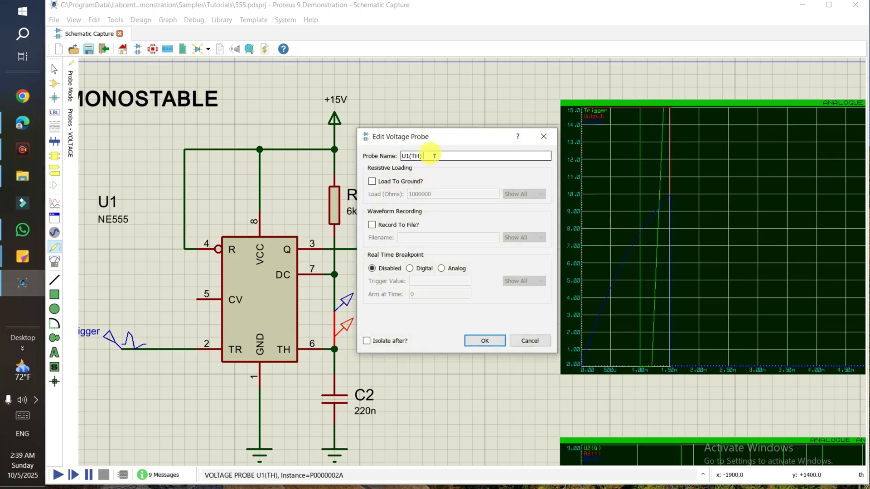
pyautogui.write('2')
pyautogui.click(490, 341)
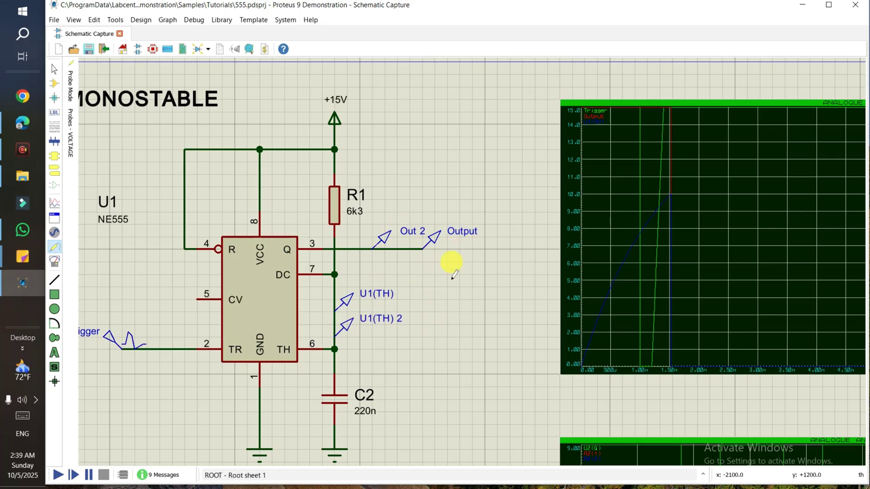
# Move the empty analogue graph so that it sits above the 555 monostable circuit
pyautogui.scroll(-3, 523, 174)
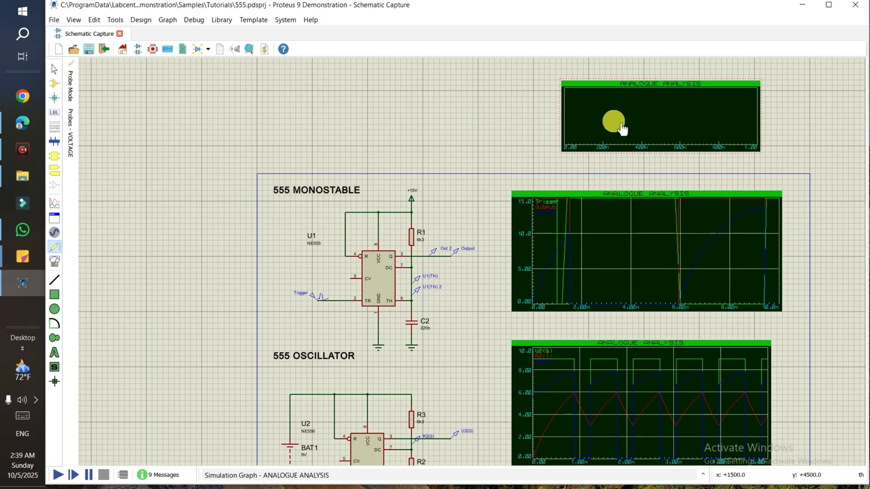
pyautogui.click(627, 110)
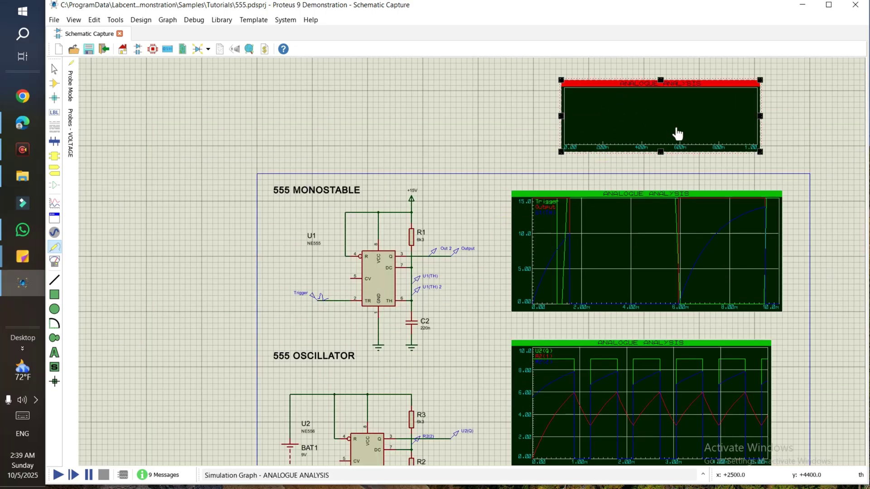
pyautogui.moveTo(627, 111); pyautogui.dragTo(439, 110)
# Add an analog transient trace named Output to the empty graph, using Out 2 as Probe P1
pyautogui.rightClick(456, 105)
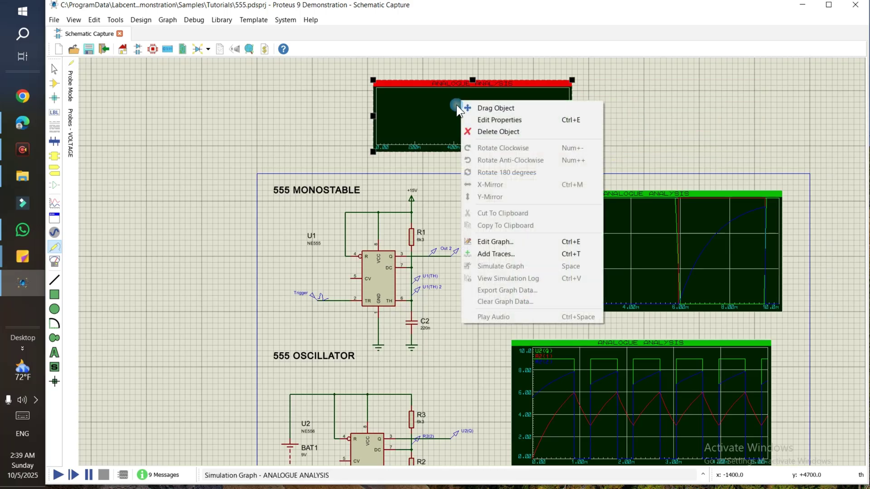
pyautogui.click(501, 254)
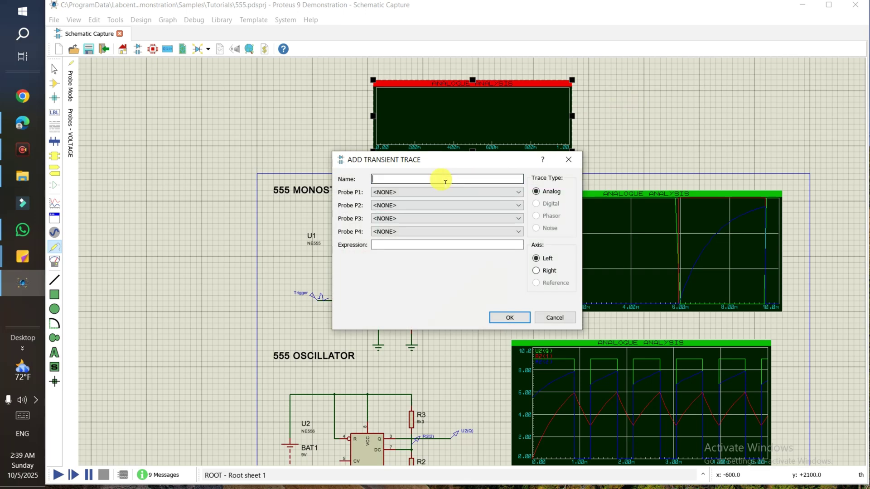
pyautogui.moveTo(440, 156)
pyautogui.mouseDown()
pyautogui.moveTo(338, 188)
pyautogui.moveTo(395, 277)
pyautogui.moveTo(426, 281)
pyautogui.moveTo(422, 296)
pyautogui.moveTo(494, 344)
pyautogui.moveTo(504, 289)
pyautogui.mouseUp()
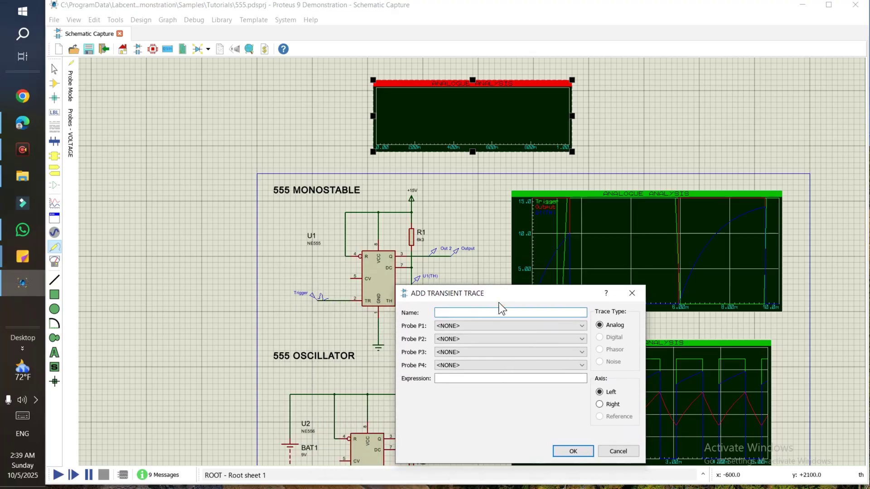
pyautogui.write('Output')
pyautogui.click(475, 327)
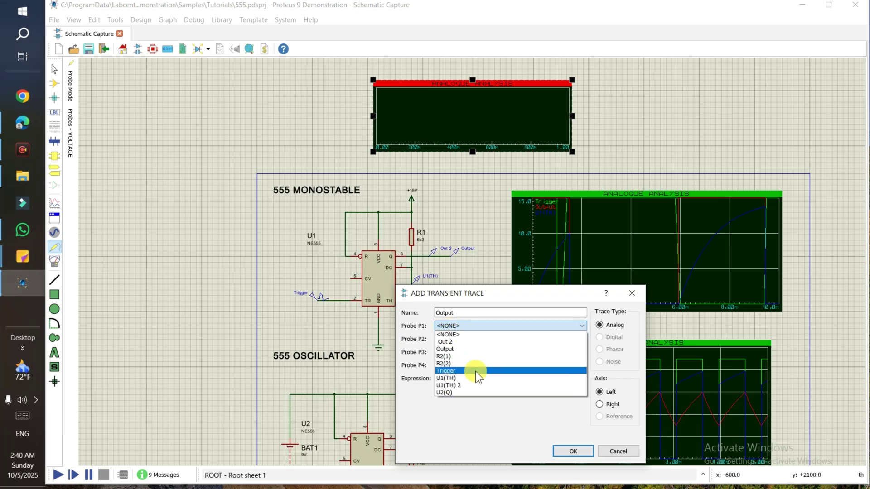
pyautogui.click(453, 342)
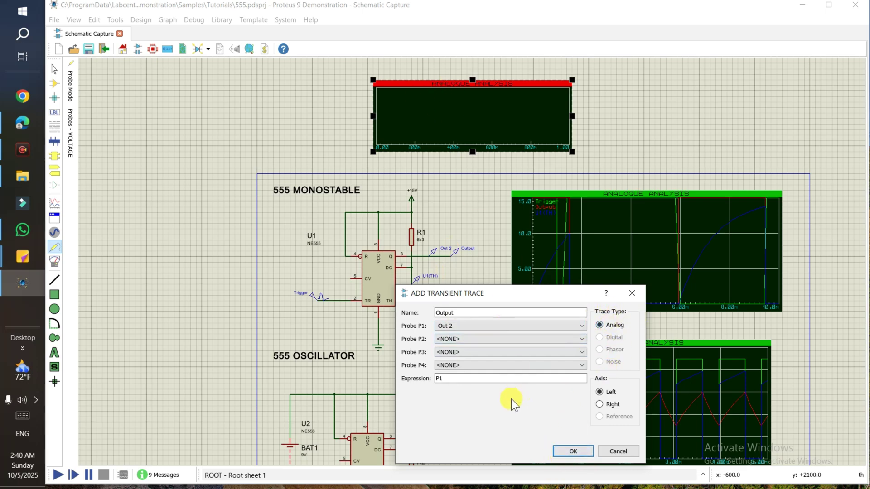
pyautogui.click(571, 452)
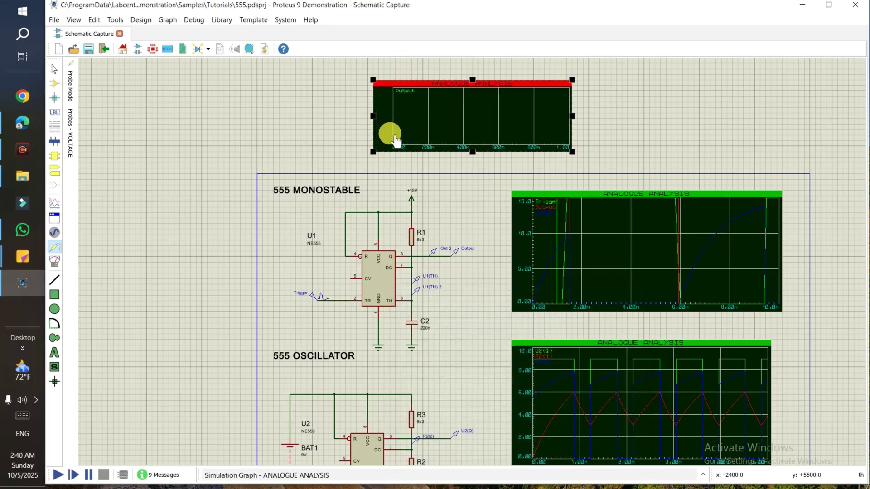
# Set the stop time of the new analogue graph to 100m
pyautogui.doubleClick(429, 119)
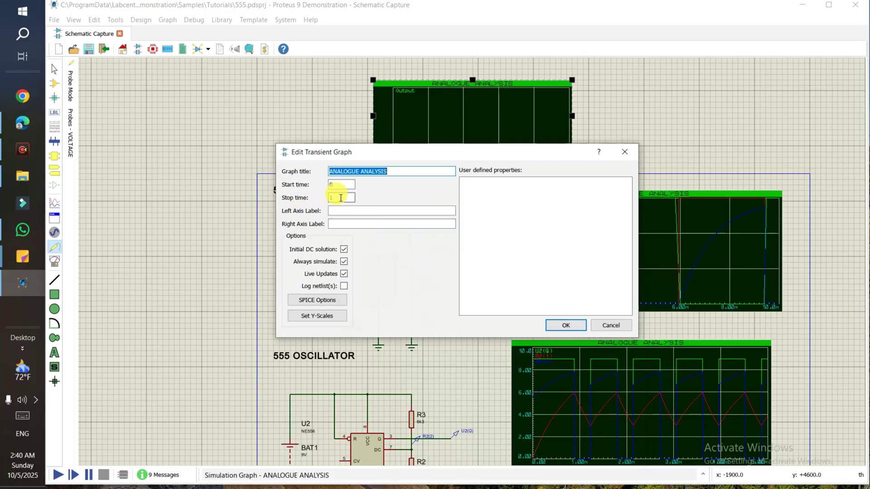
pyautogui.doubleClick(351, 201)
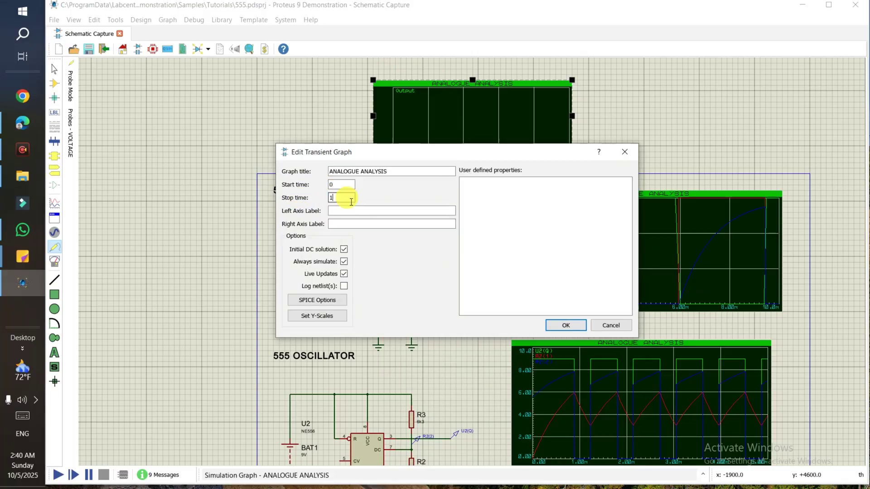
pyautogui.click(564, 325)
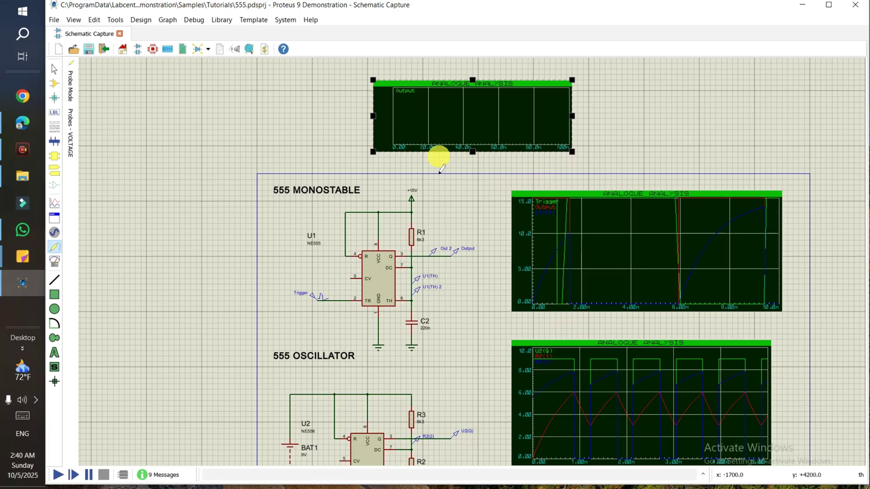
# Simulate the new analogue graph to plot its Output trace
pyautogui.rightClick(439, 109)
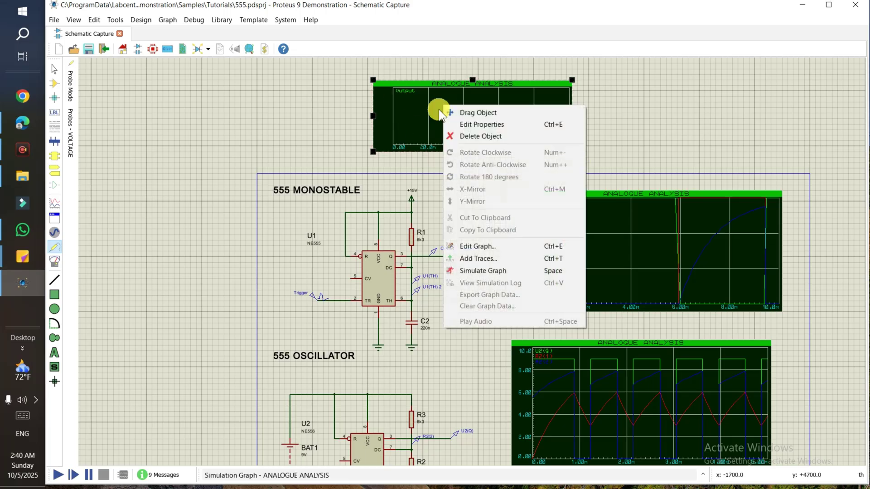
pyautogui.click(485, 268)
pyautogui.click(539, 268)
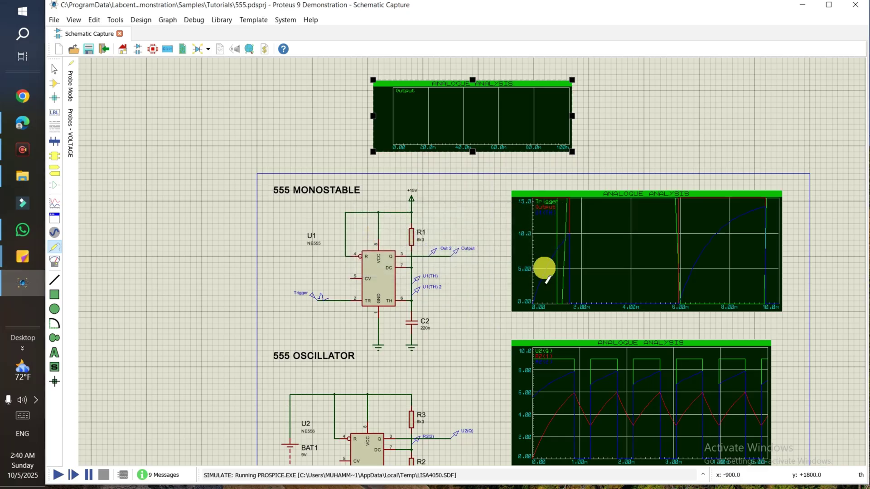
pyautogui.press('F5')
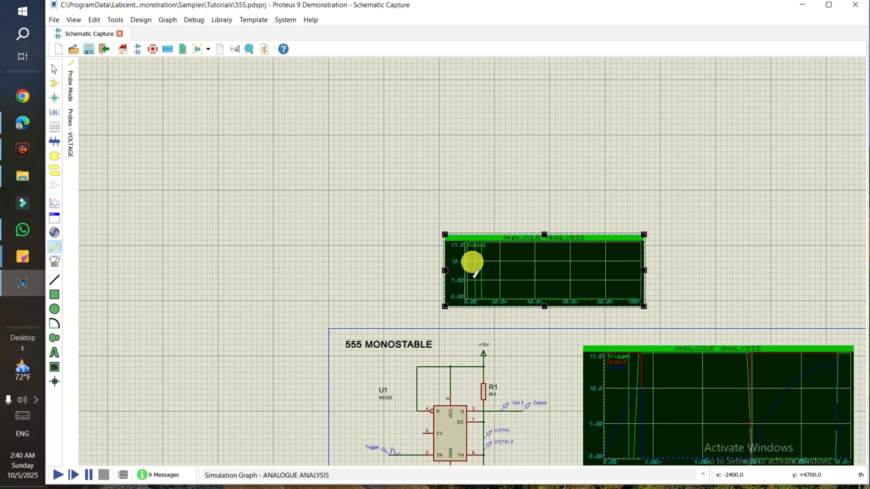
# Run the live simulation of the 555 circuits, look over the probe voltages, and stop it
pyautogui.click(58, 474)
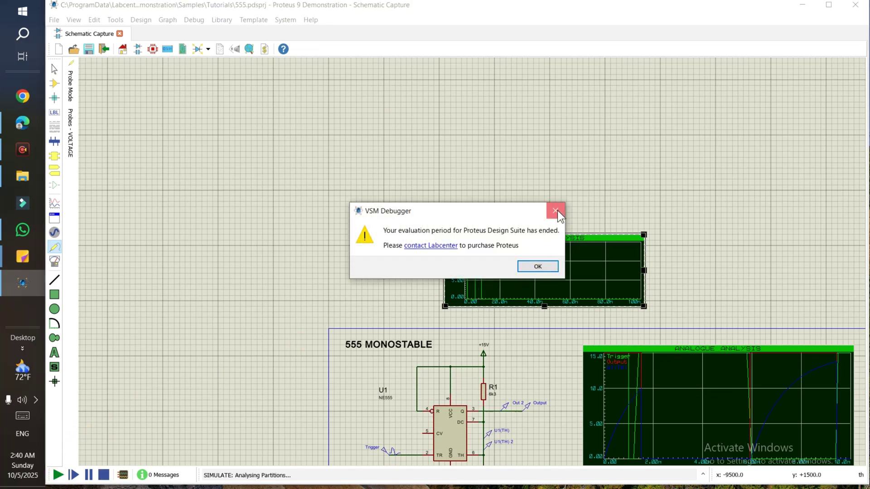
pyautogui.click(558, 210)
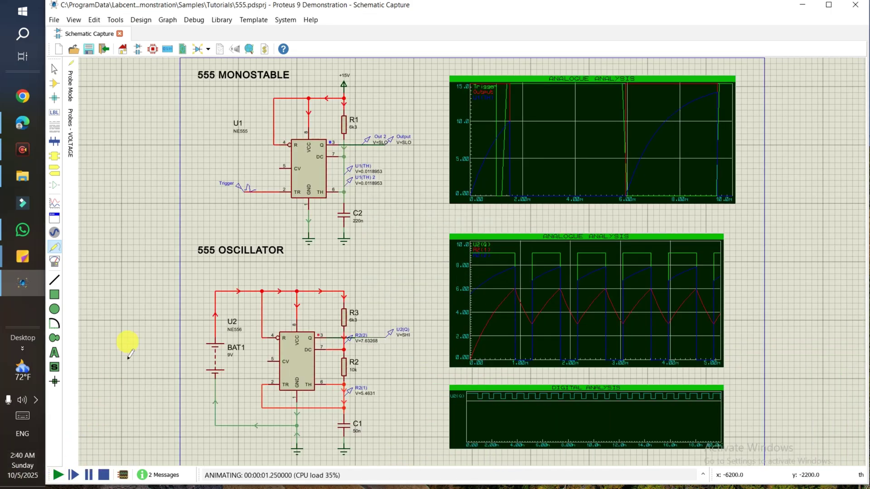
pyautogui.scroll(-4, 421, 236)
pyautogui.scroll(3, 457, 247)
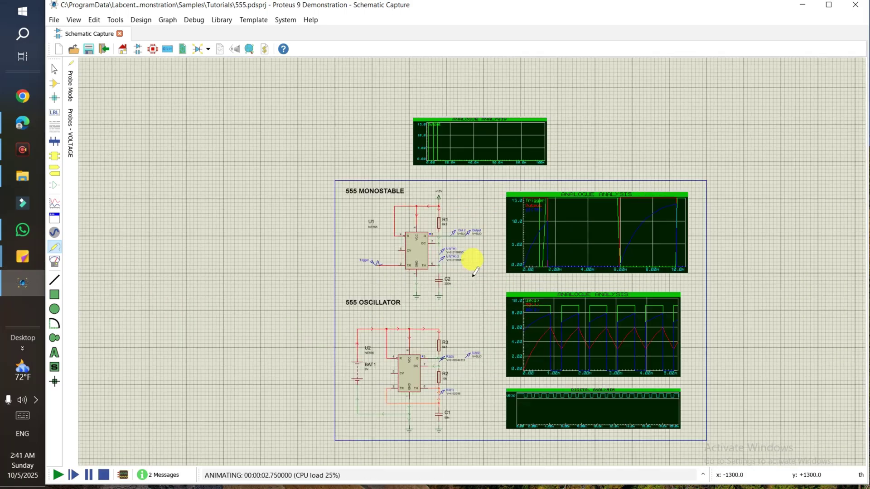
pyautogui.click(105, 473)
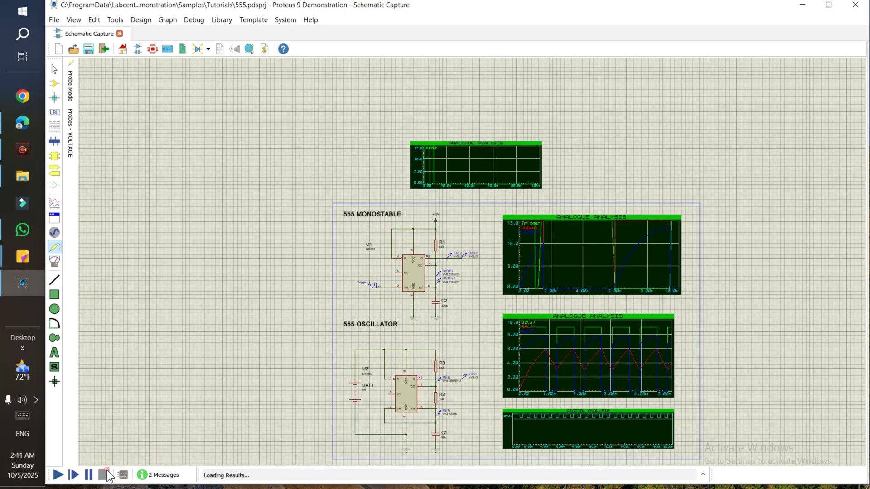
# Simulate the new analogue graph again and examine its Output waveform along the time axis
pyautogui.rightClick(462, 171)
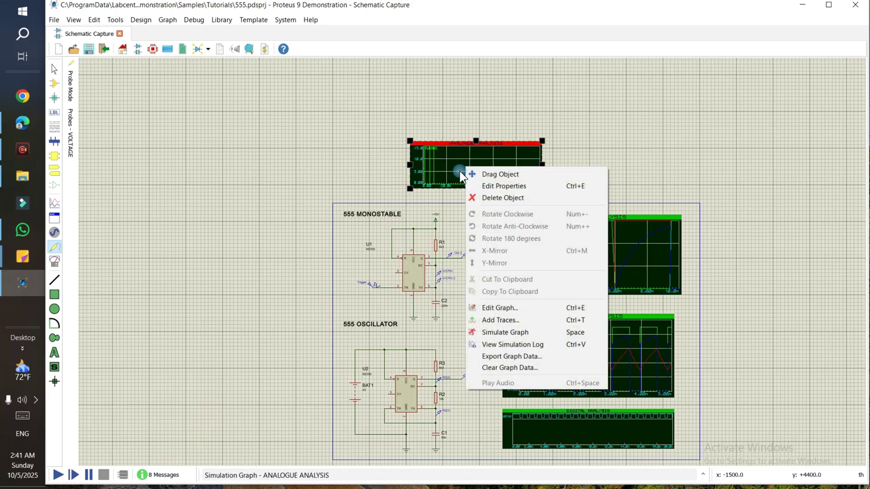
pyautogui.click(517, 332)
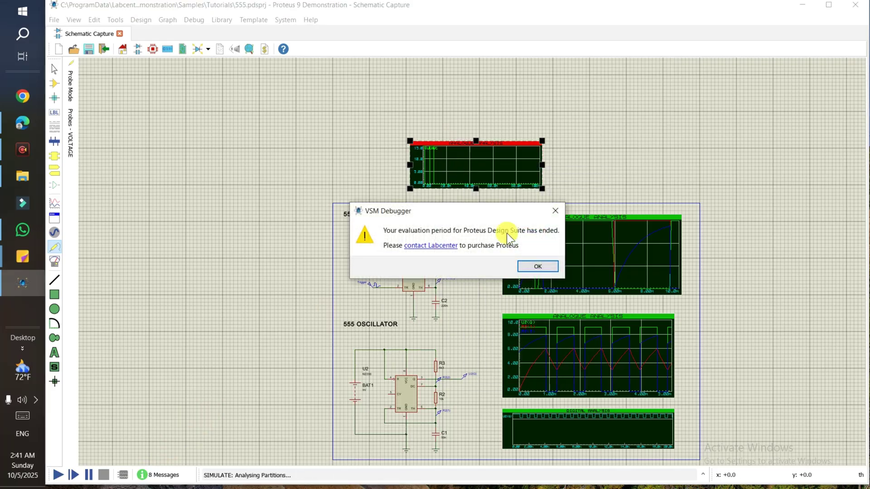
pyautogui.click(555, 210)
pyautogui.scroll(5, 472, 260)
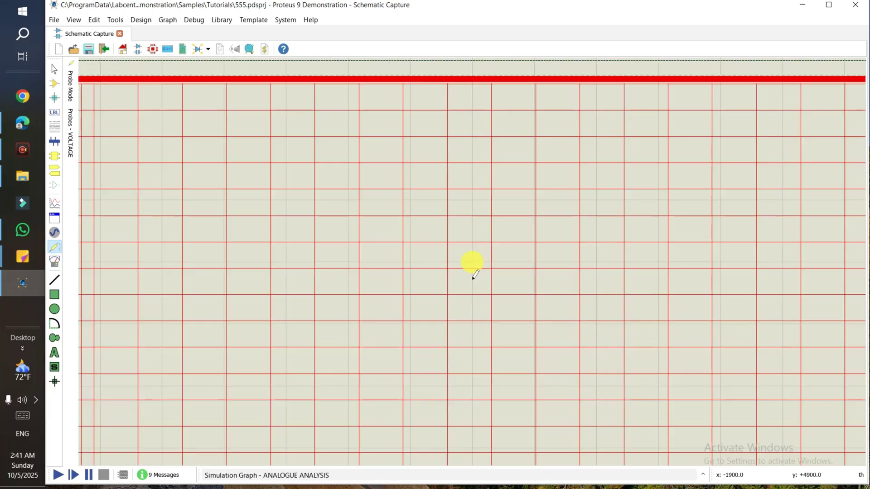
pyautogui.scroll(-4, 472, 275)
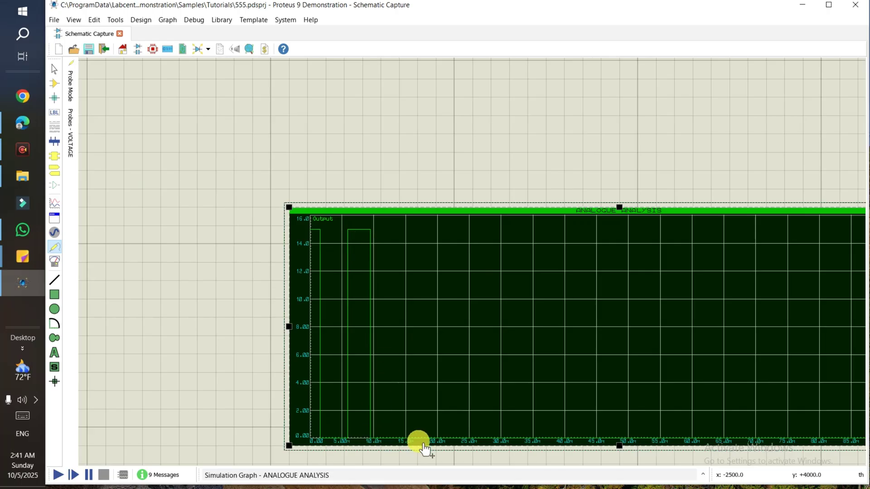
pyautogui.scroll(-2, 589, 283)
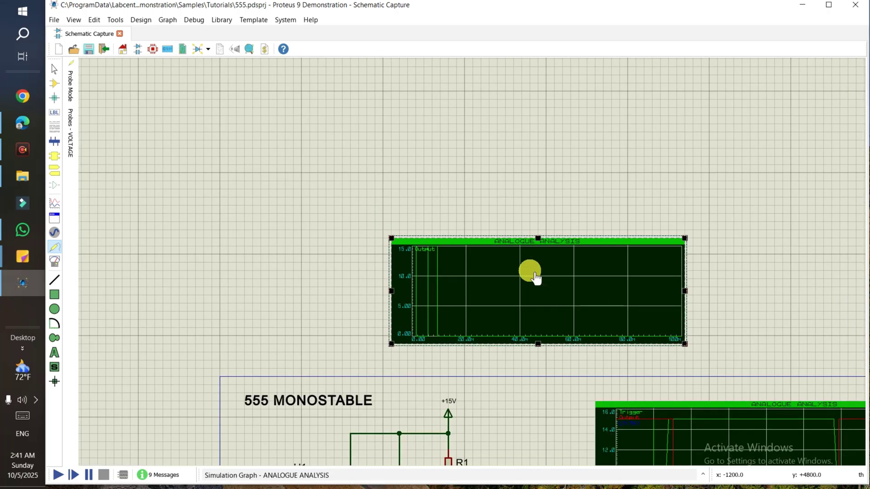
pyautogui.scroll(-3, 535, 277)
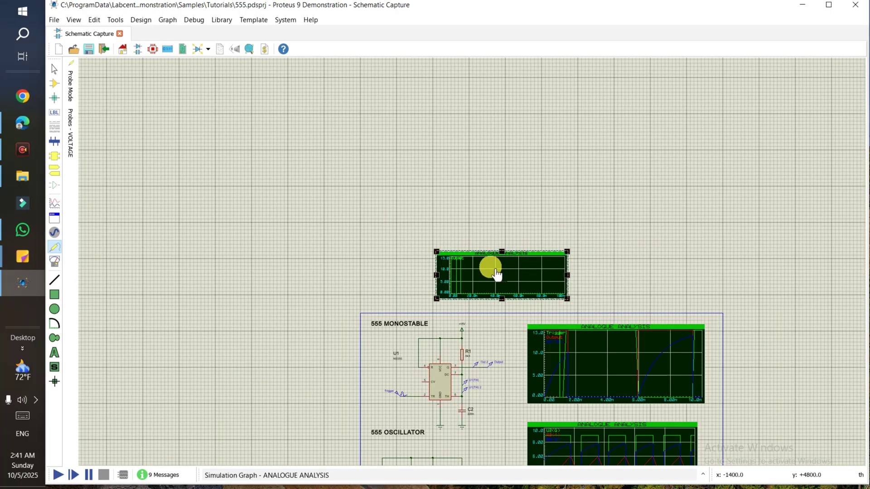
pyautogui.scroll(2, 535, 270)
pyautogui.scroll(2, 475, 268)
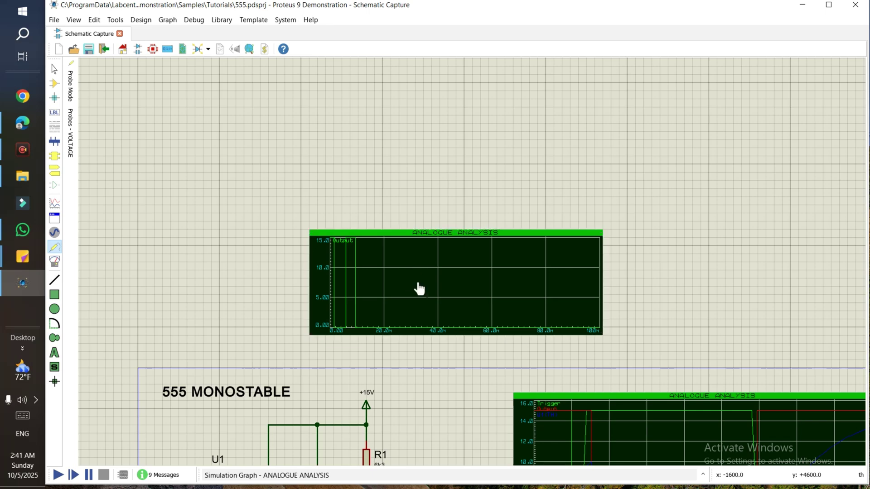
# Set the stop time of the analogue graph above the monostable circuit to 10m
pyautogui.click(419, 287)
pyautogui.doubleClick(341, 198)
pyautogui.click(336, 198)
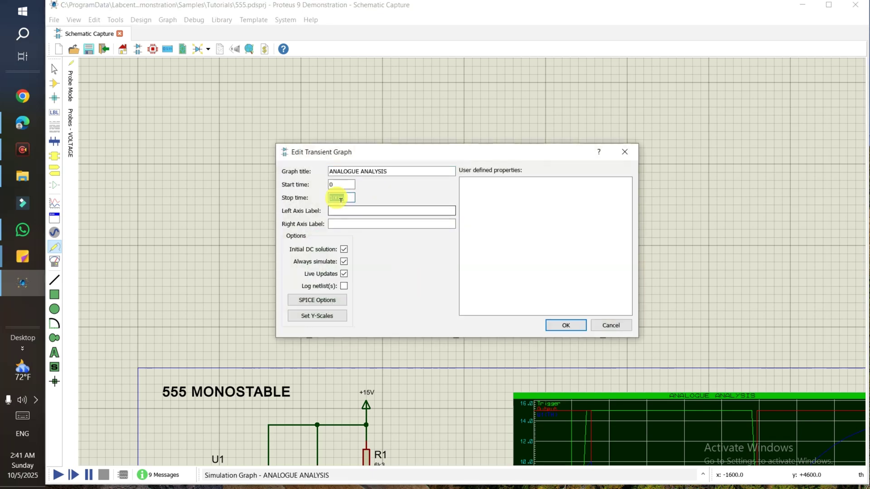
pyautogui.press('BackSpace')
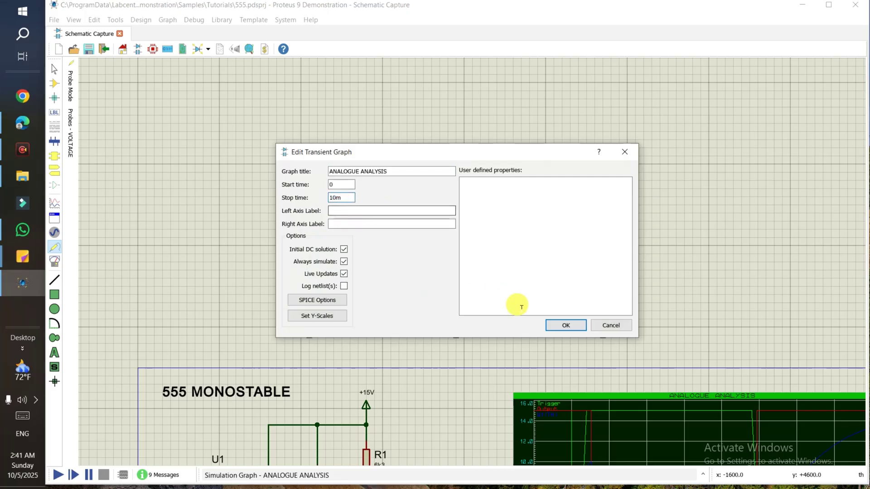
pyautogui.click(564, 326)
# Check the start and stop times in the new analogue graph's properties without changing them
pyautogui.rightClick(379, 272)
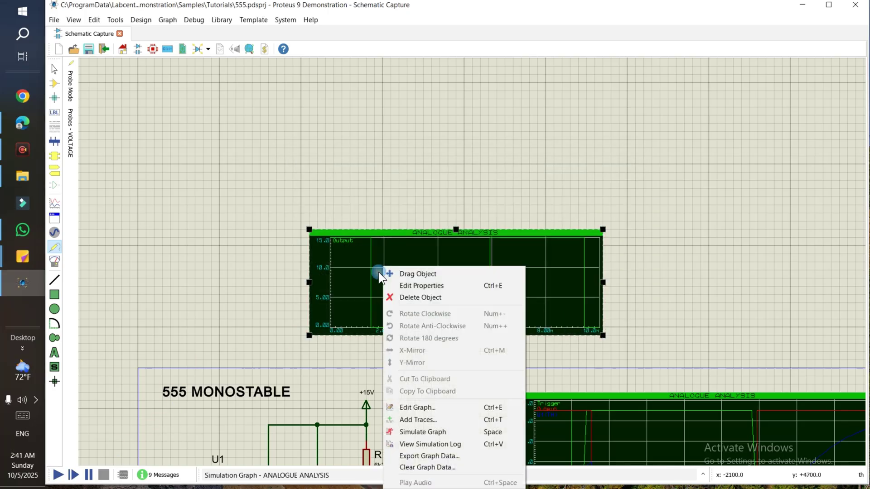
pyautogui.click(416, 286)
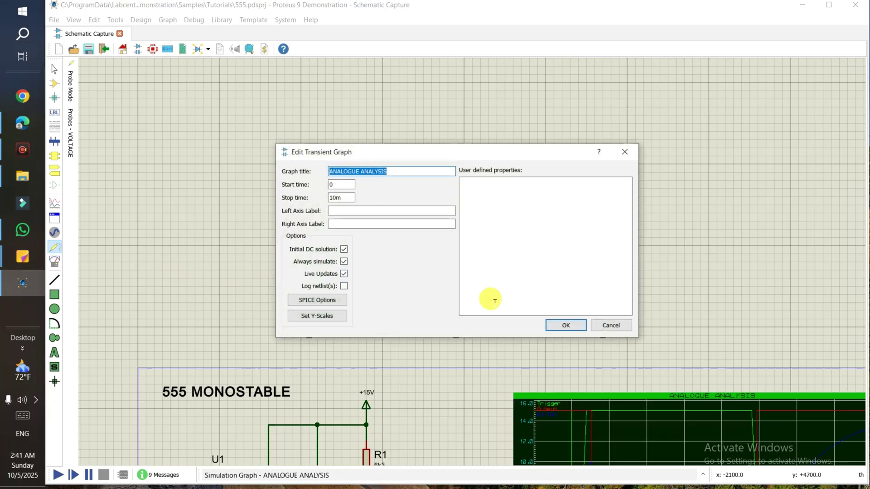
pyautogui.click(618, 324)
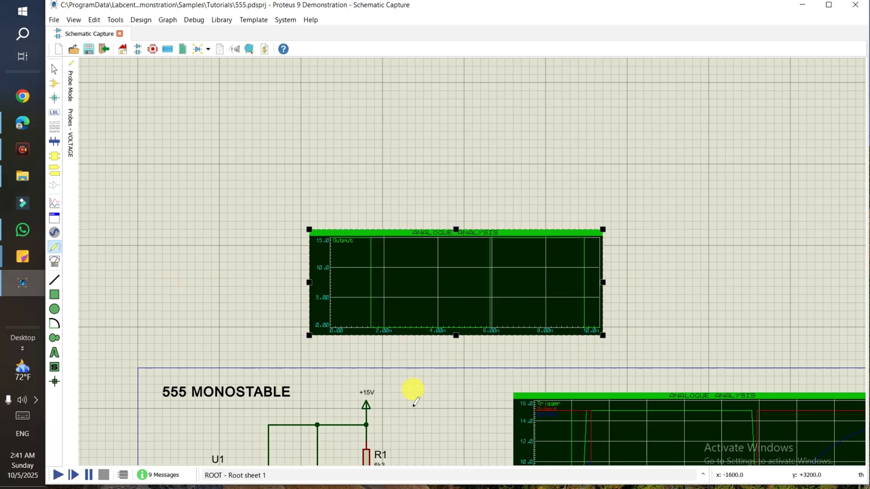
# Add an analog trace named U1(TH) 2 to the new graph, using probe U1(TH) 2 as Probe P1 on the left axis
pyautogui.press('F7')
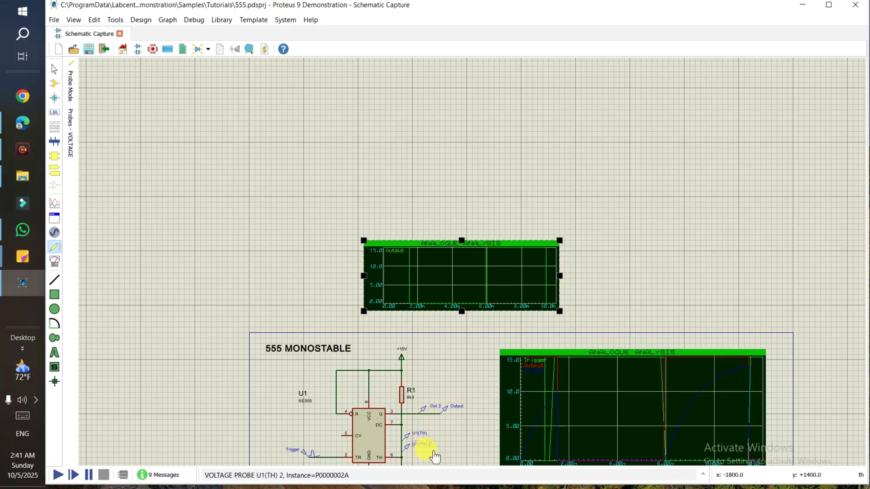
pyautogui.rightClick(434, 286)
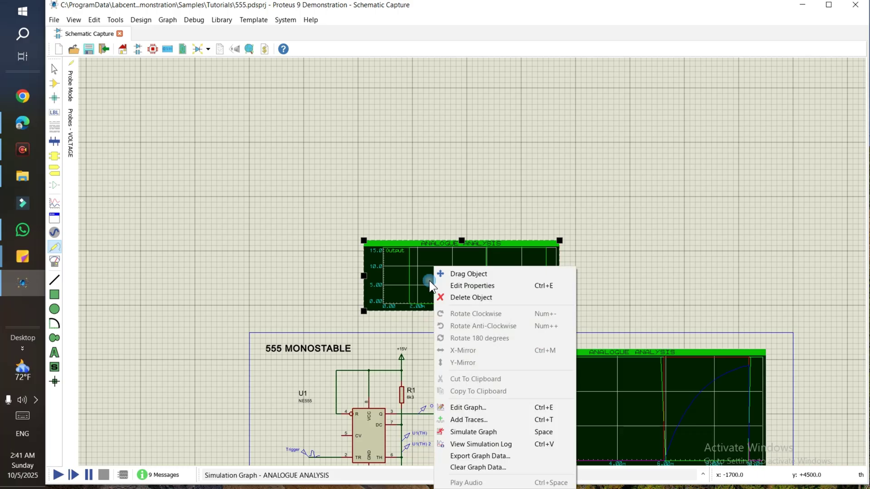
pyautogui.click(477, 422)
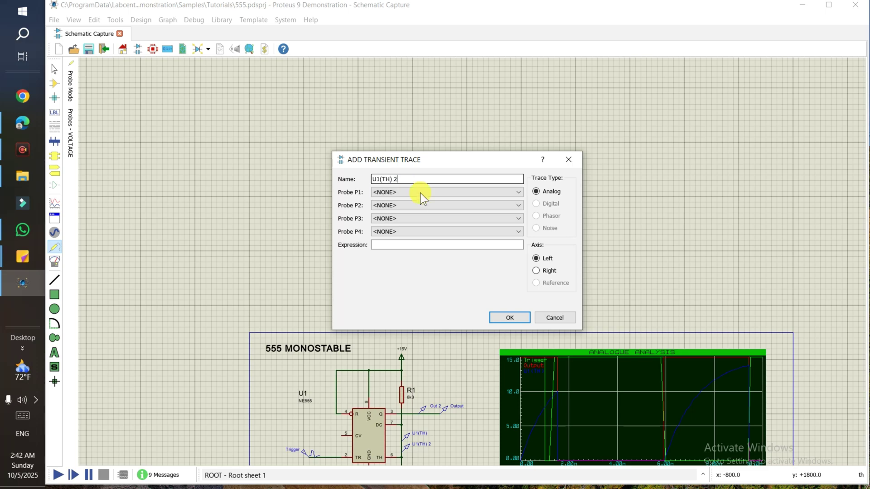
pyautogui.write('U1(TH) 2')
pyautogui.click(420, 193)
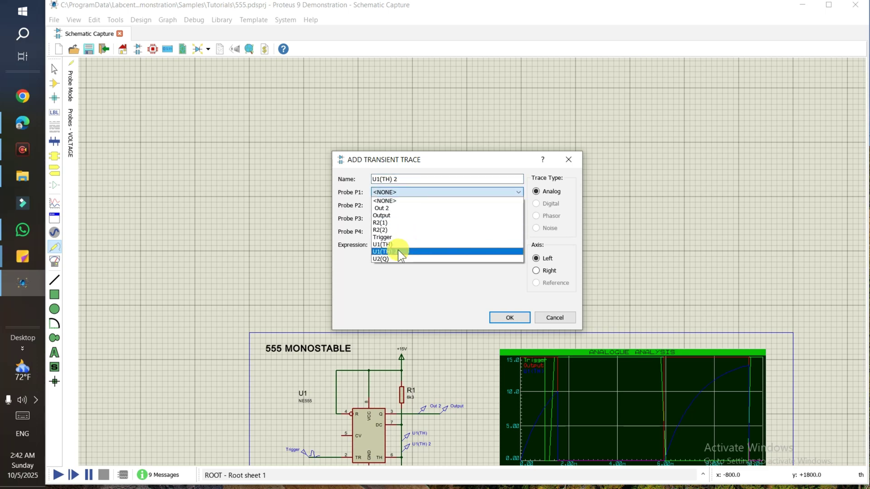
pyautogui.click(398, 251)
pyautogui.click(502, 318)
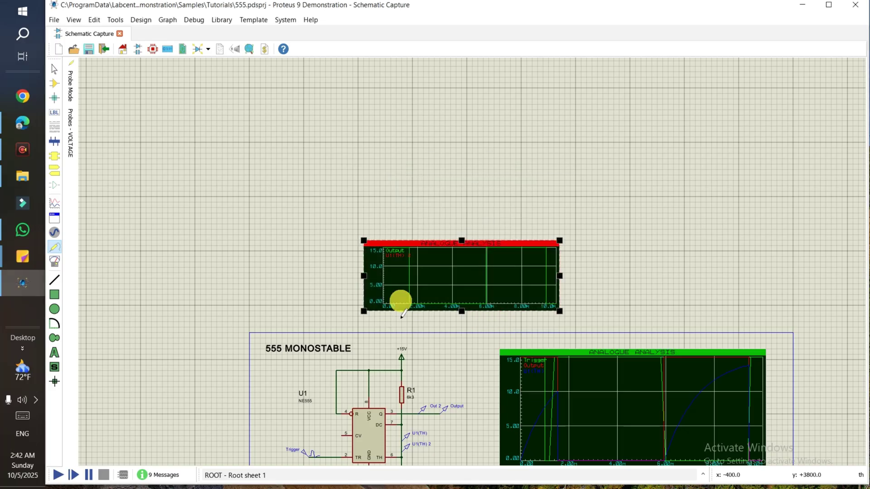
# Simulate the new analogue graph with the added trace and compare its waveforms with the monostable circuit's probes
pyautogui.rightClick(436, 269)
pyautogui.click(475, 431)
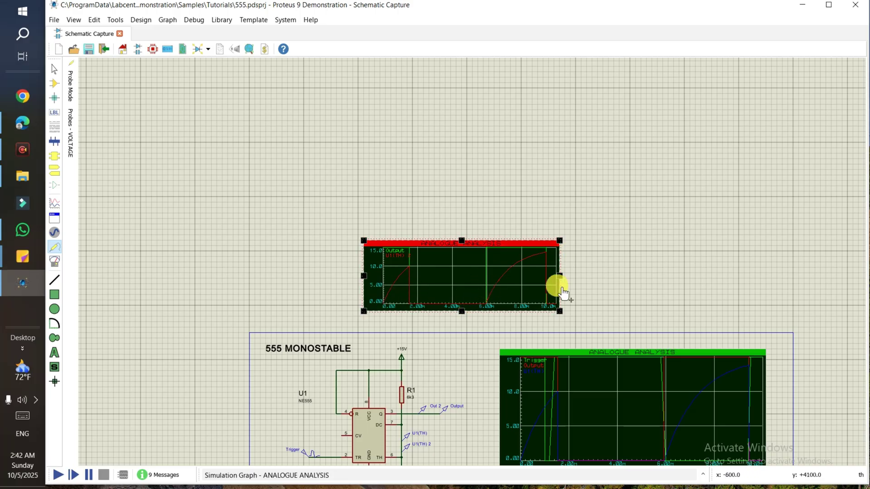
pyautogui.scroll(-1, 472, 346)
pyautogui.scroll(2, 473, 264)
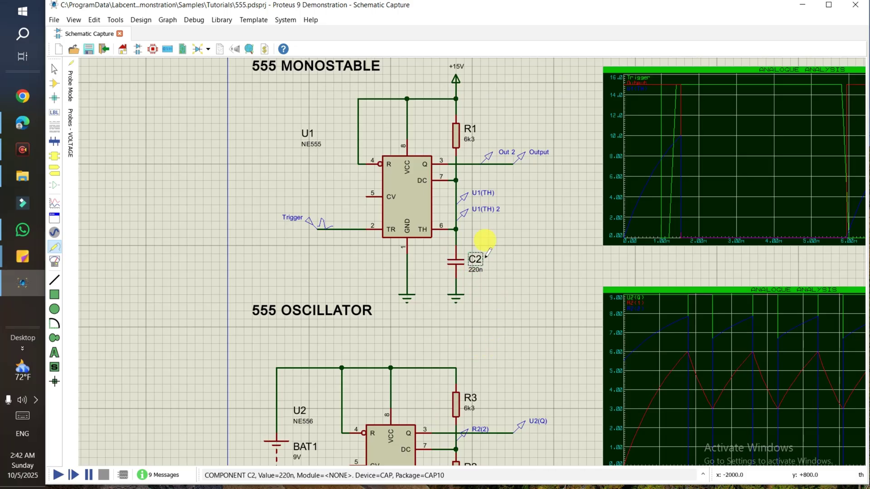
pyautogui.scroll(-2, 485, 240)
pyautogui.scroll(1, 483, 134)
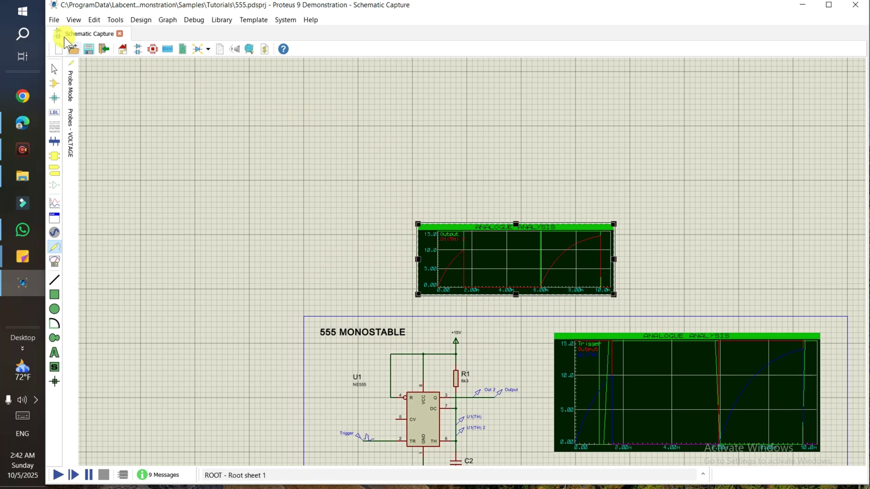
pyautogui.click(54, 19)
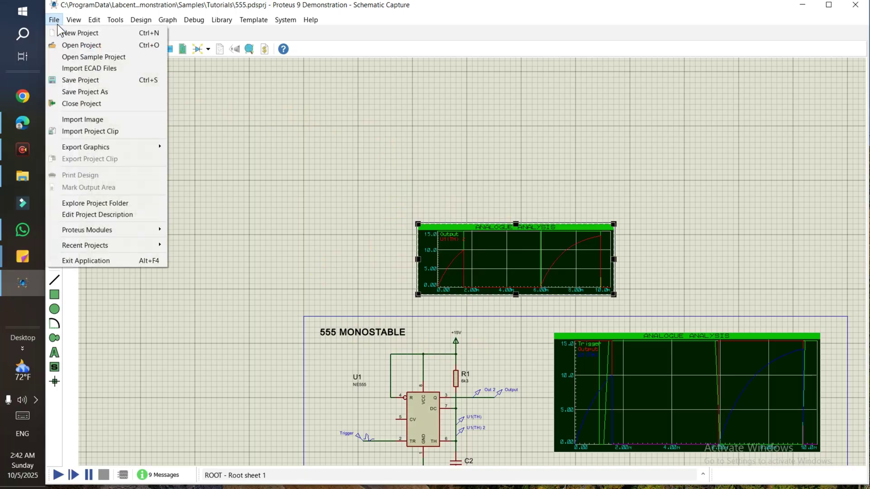
pyautogui.click(98, 86)
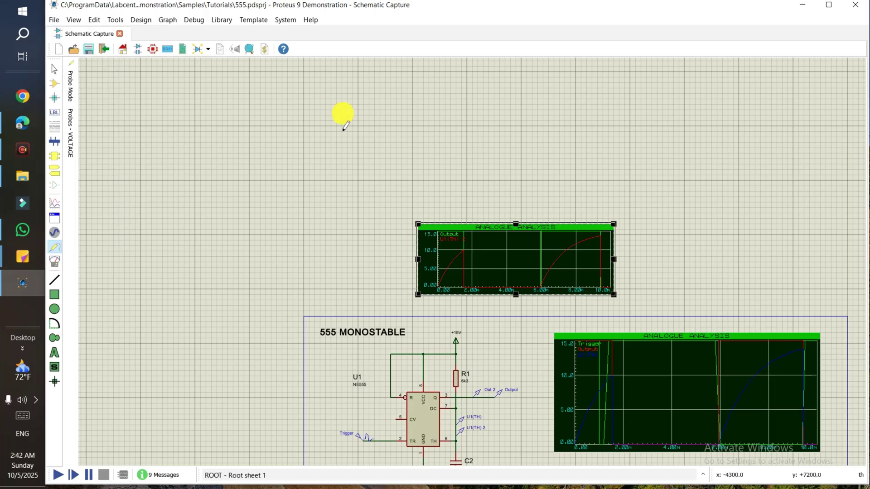